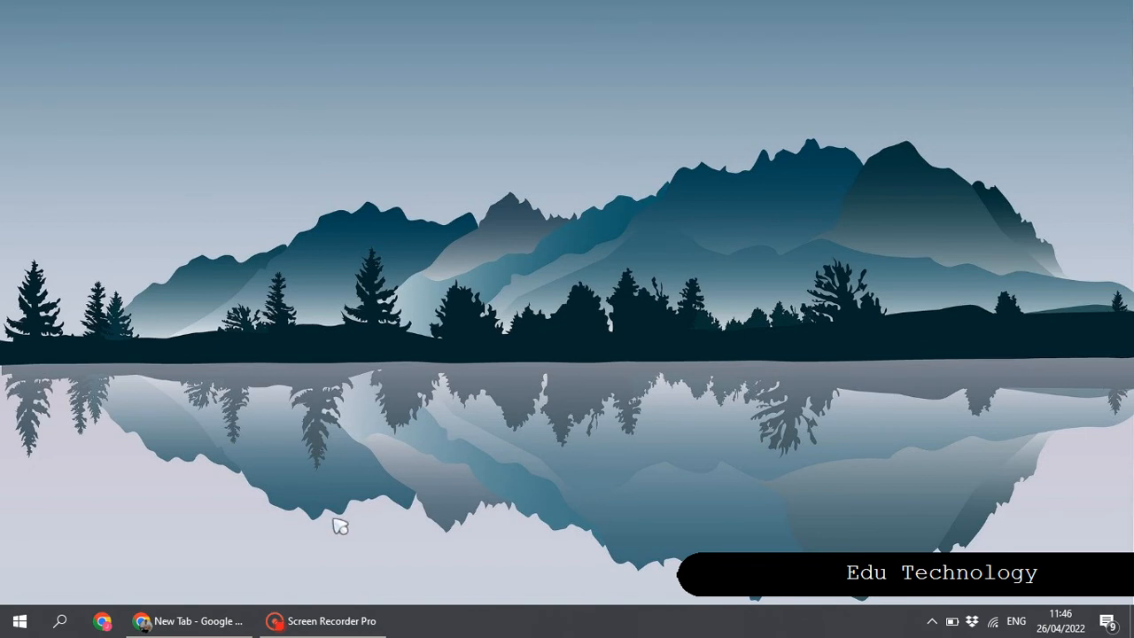
Launch the XAMPP Control Panel and move its window to the middle of the desktop.
{"action": "left_click", "coordinate": [20, 621]}
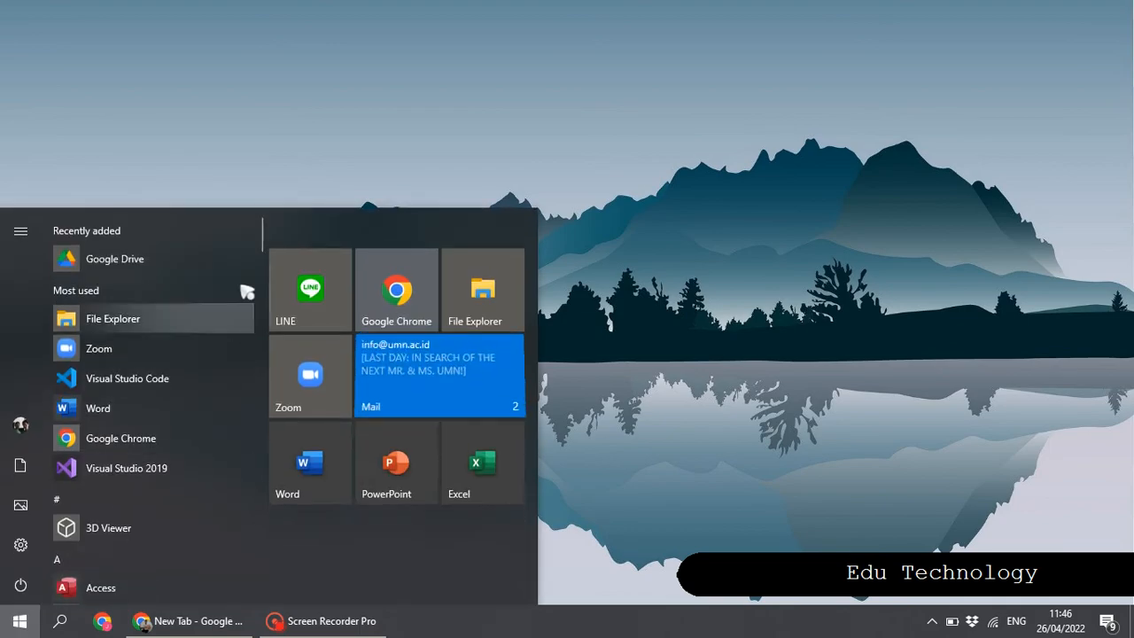
{"action": "left_click_drag", "start_coordinate": [256, 332], "coordinate": [261, 587]}
{"action": "left_click", "coordinate": [102, 393]}
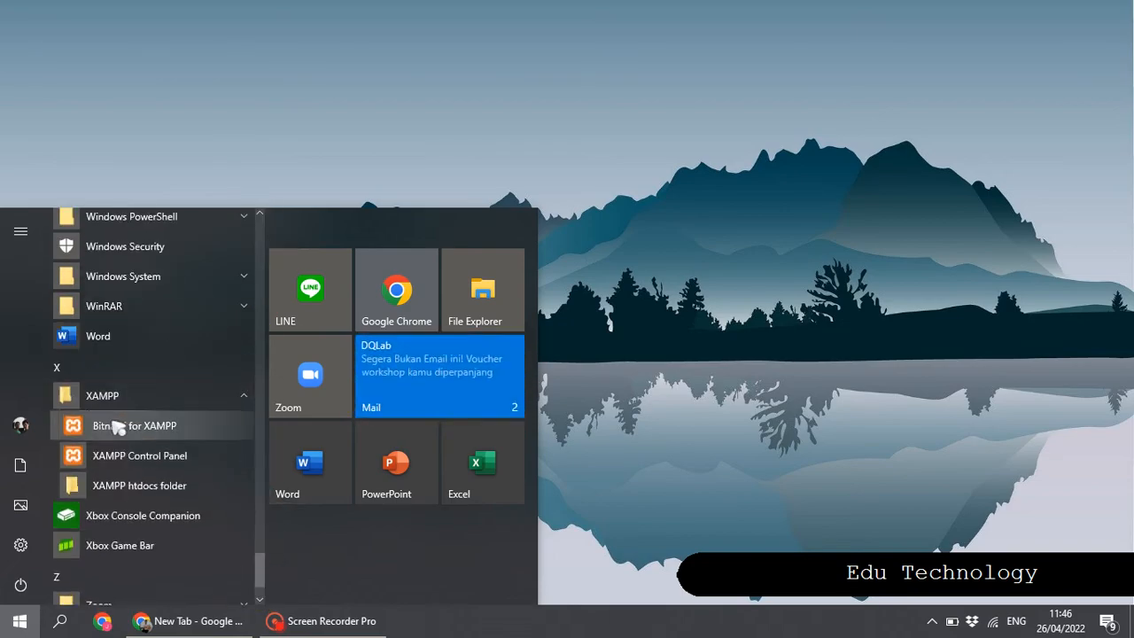
{"action": "left_click", "coordinate": [135, 457]}
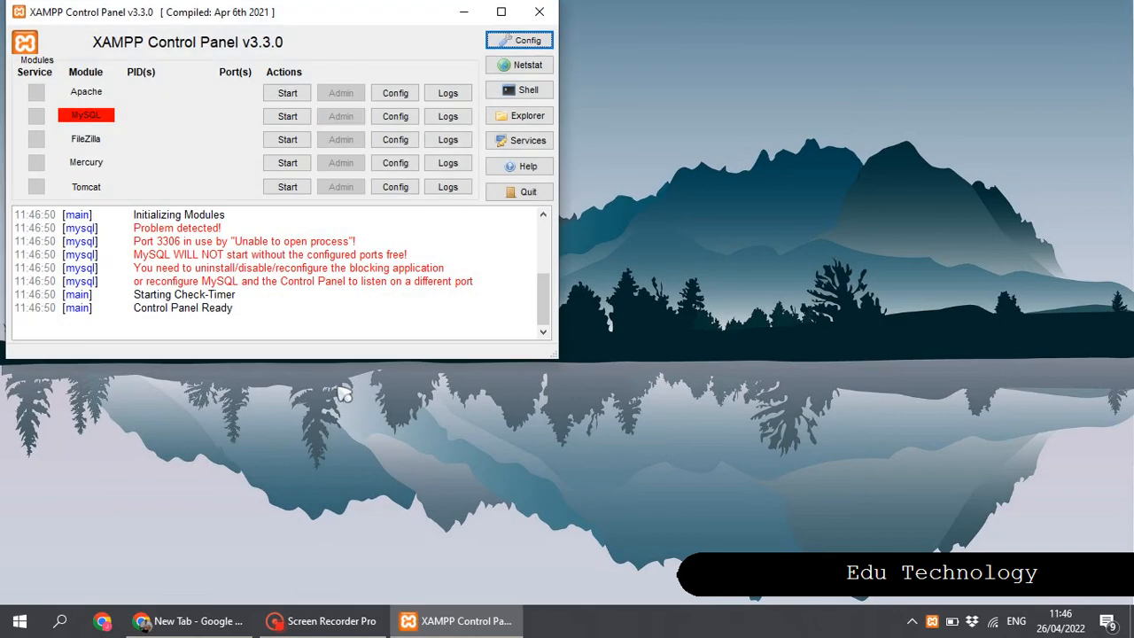
{"action": "left_click_drag", "start_coordinate": [330, 19], "coordinate": [583, 156]}
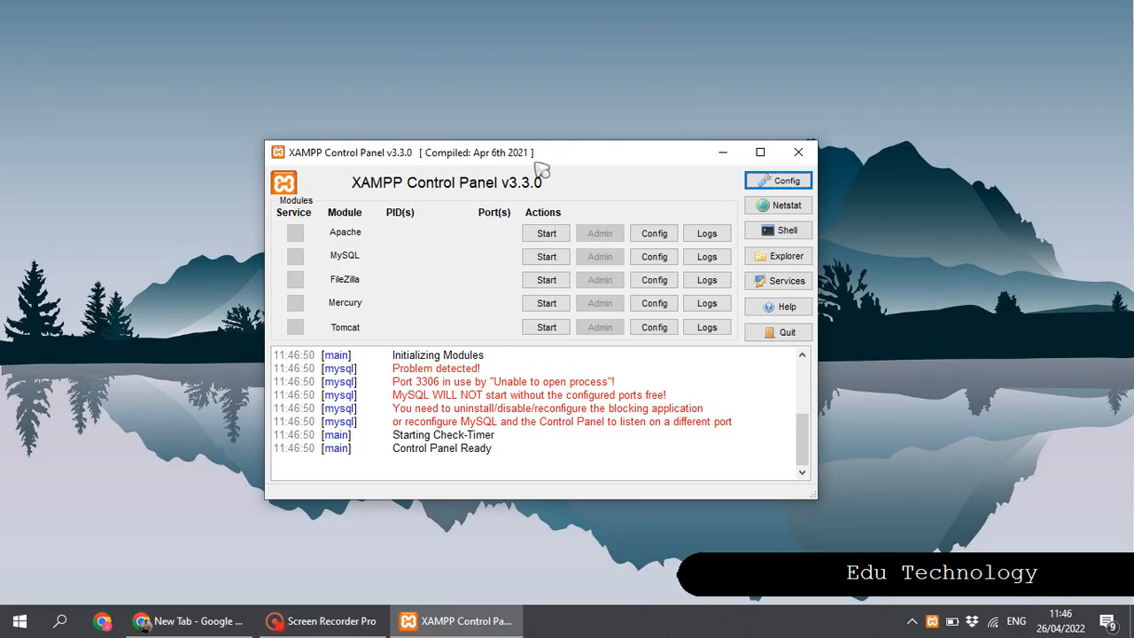
Start the Apache and MySQL modules.
{"action": "left_click", "coordinate": [549, 234]}
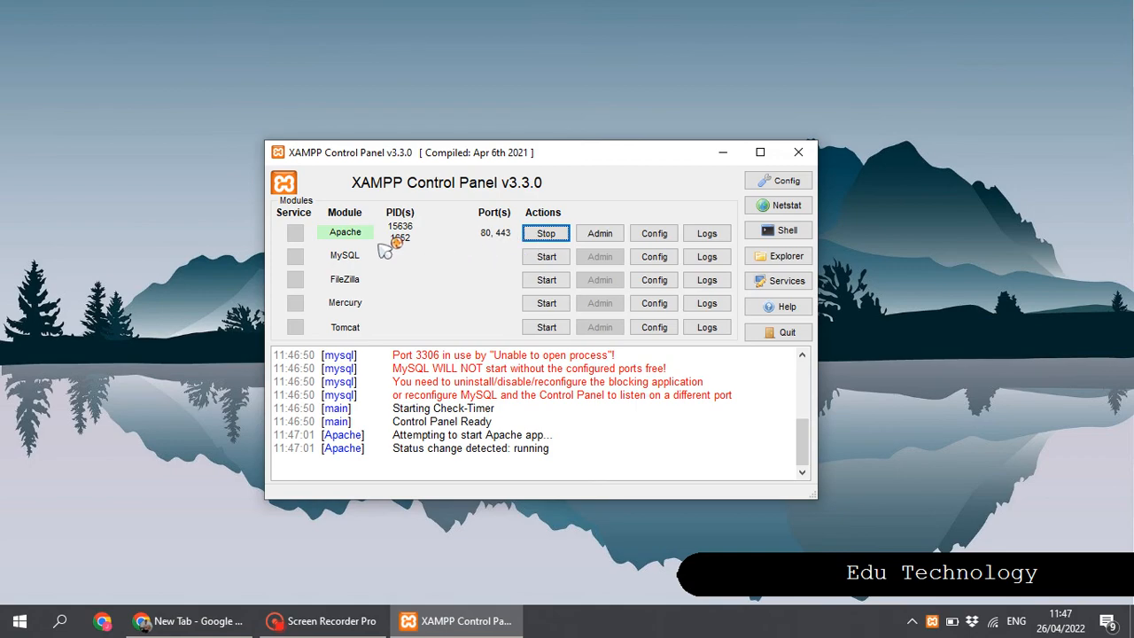
{"action": "left_click", "coordinate": [543, 256]}
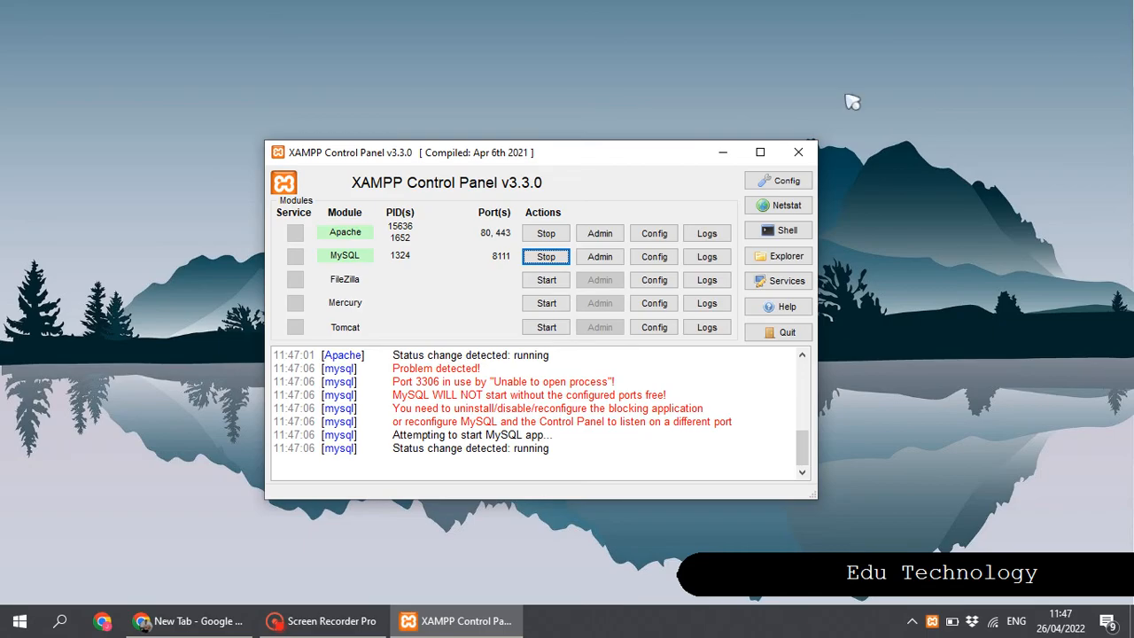
{"action": "left_click", "coordinate": [981, 93]}
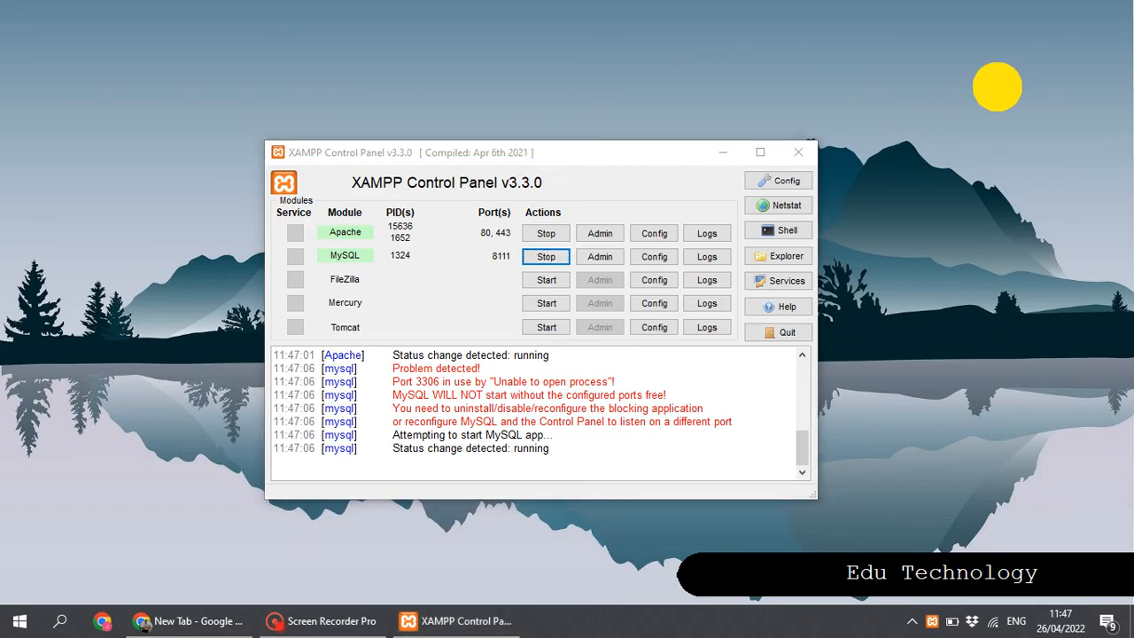
{"action": "left_click", "coordinate": [420, 160]}
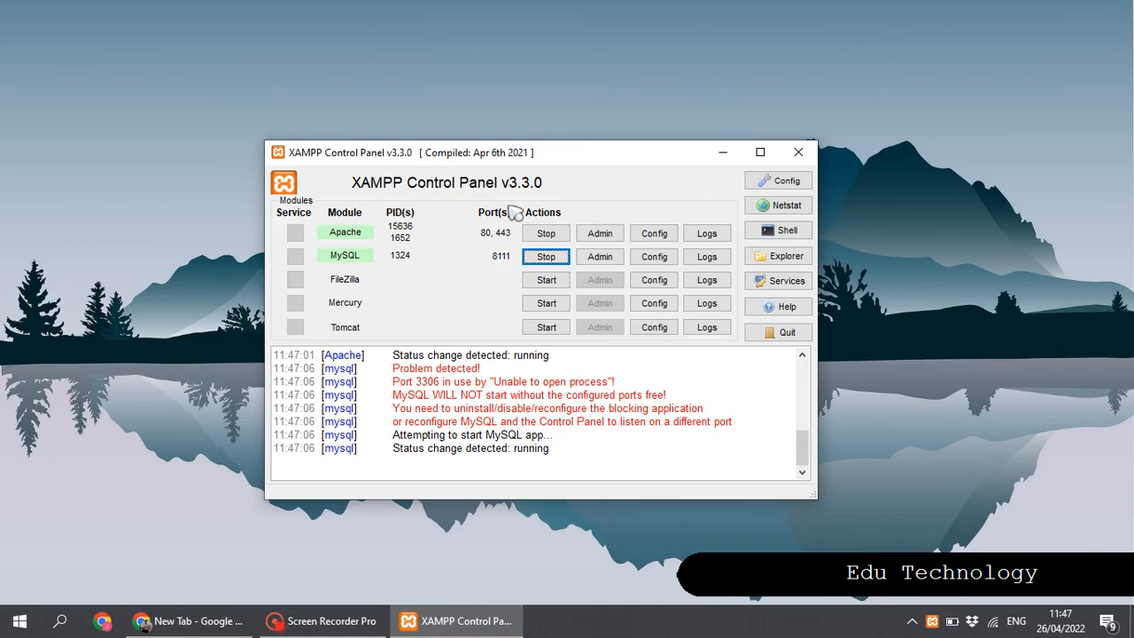
Open phpMyAdmin from the MySQL module in the browser and close the empty new tab beside it.
{"action": "left_click", "coordinate": [600, 257]}
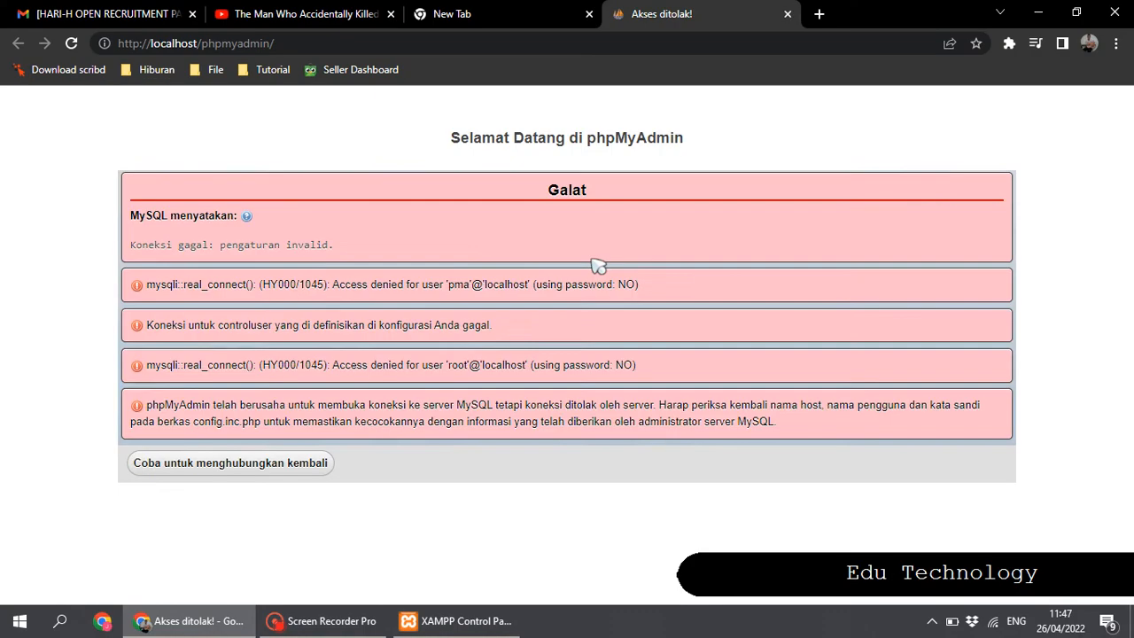
{"action": "left_click", "coordinate": [590, 14]}
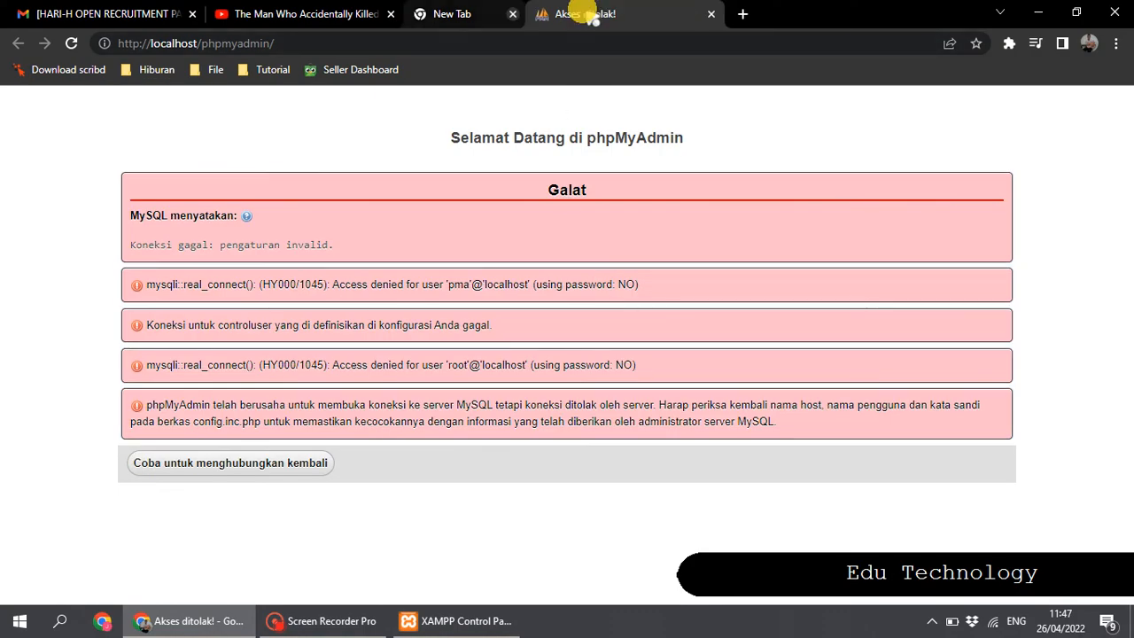
{"action": "left_click_drag", "start_coordinate": [453, 139], "coordinate": [693, 132]}
{"action": "left_click", "coordinate": [520, 128]}
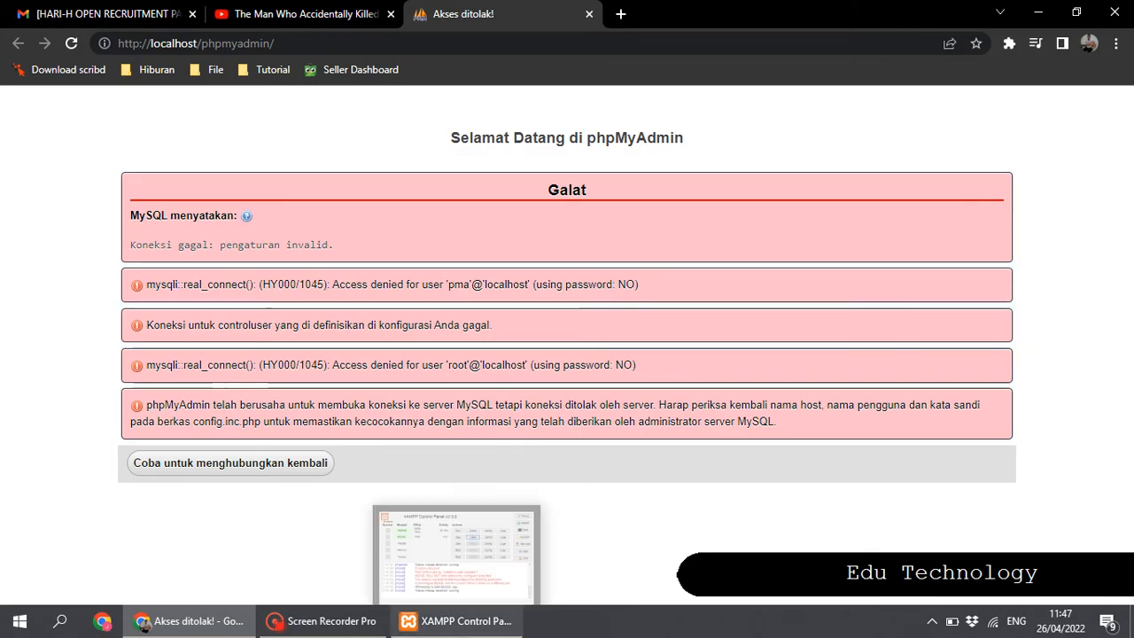
Return to the XAMPP Control Panel and open Apache's phpMyAdmin configuration file config.inc.php in a maximized Notepad window.
{"action": "left_click", "coordinate": [455, 621]}
{"action": "left_click_drag", "start_coordinate": [494, 152], "coordinate": [520, 173]}
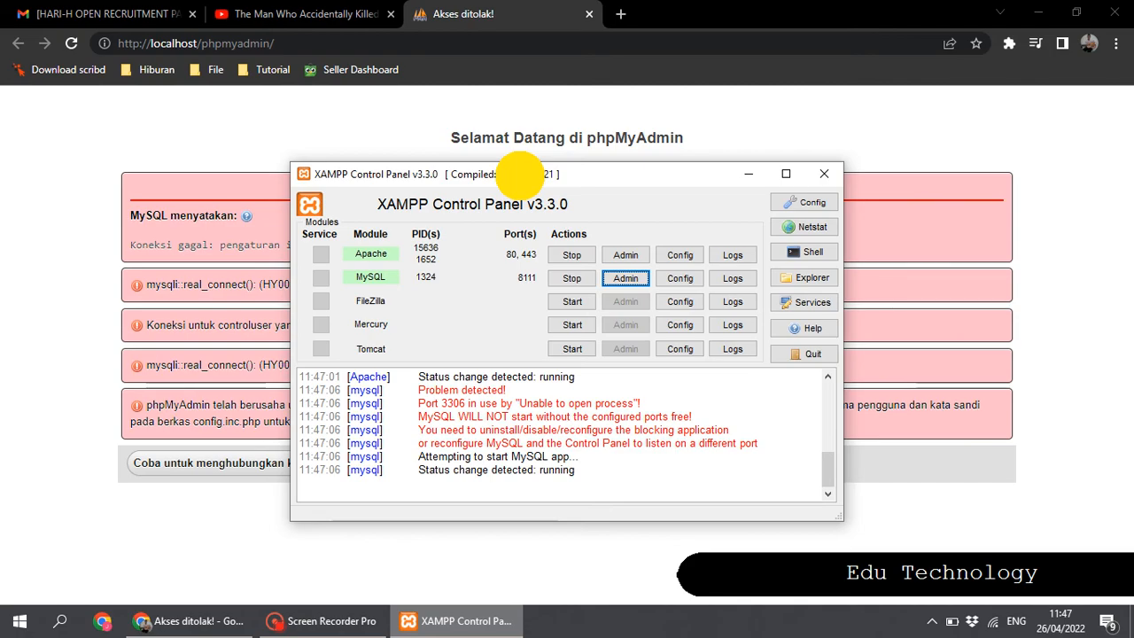
{"action": "left_click", "coordinate": [556, 179]}
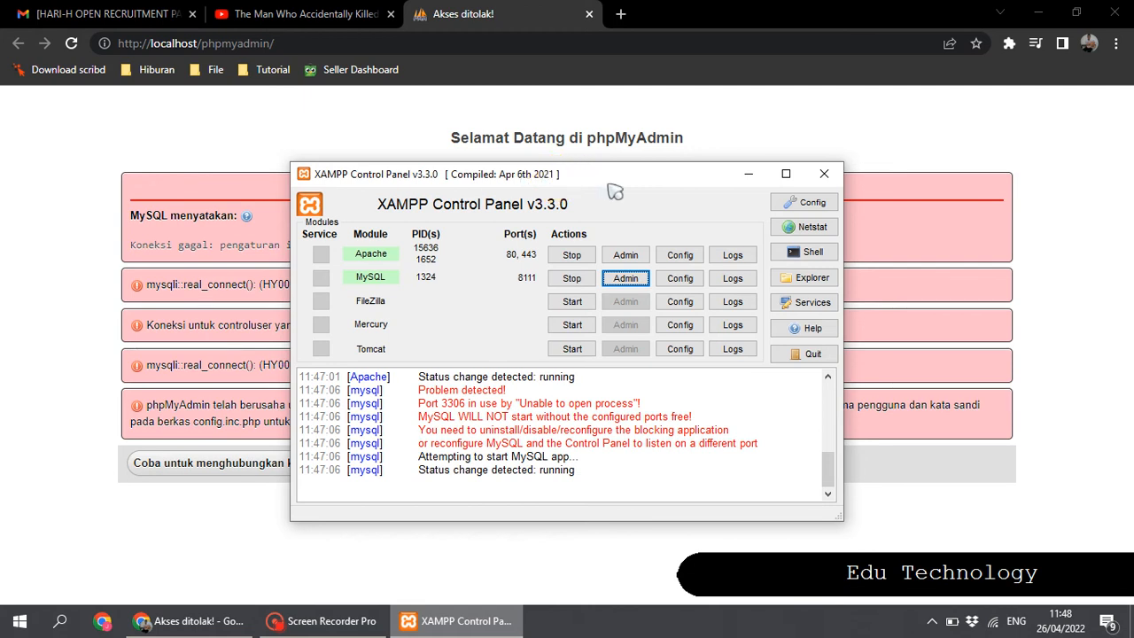
{"action": "left_click_drag", "start_coordinate": [355, 262], "coordinate": [674, 264]}
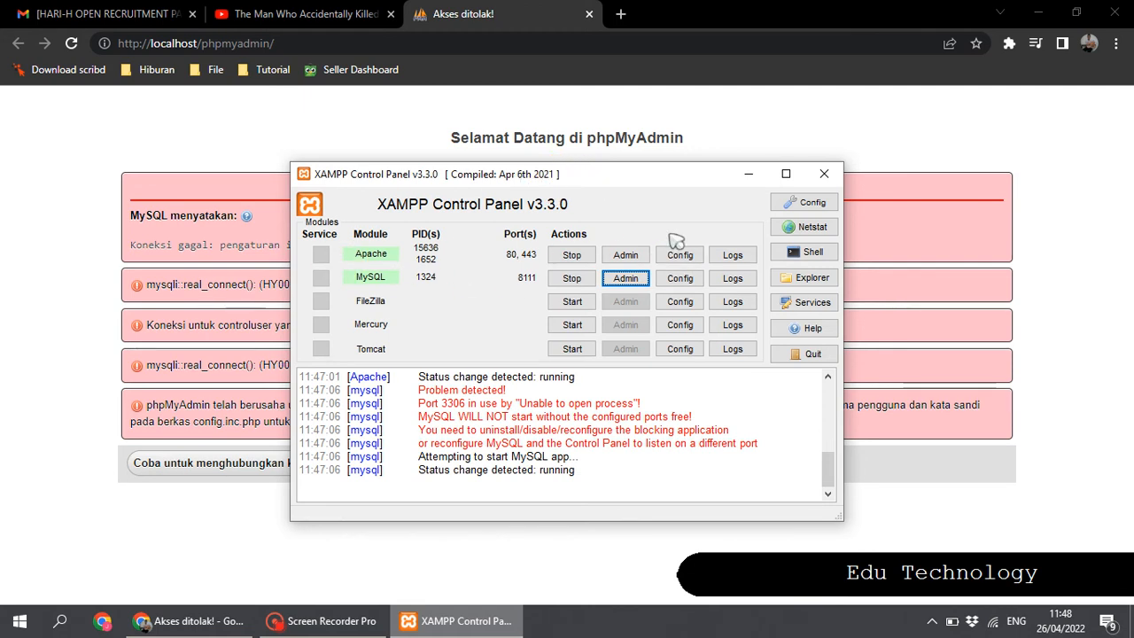
{"action": "left_click", "coordinate": [679, 256]}
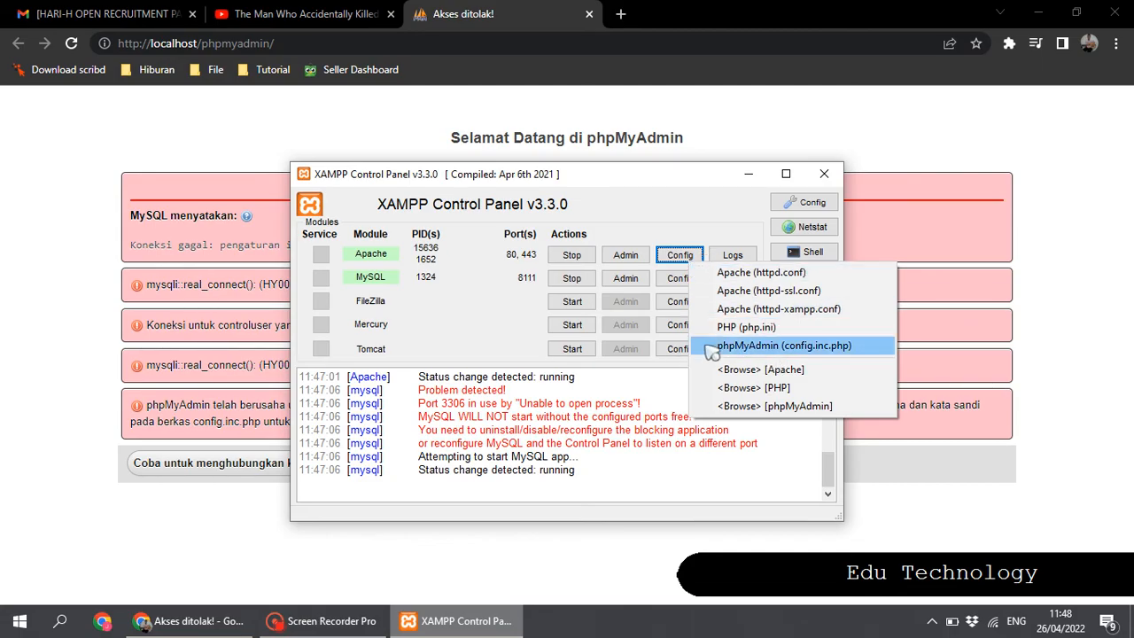
{"action": "left_click", "coordinate": [770, 347]}
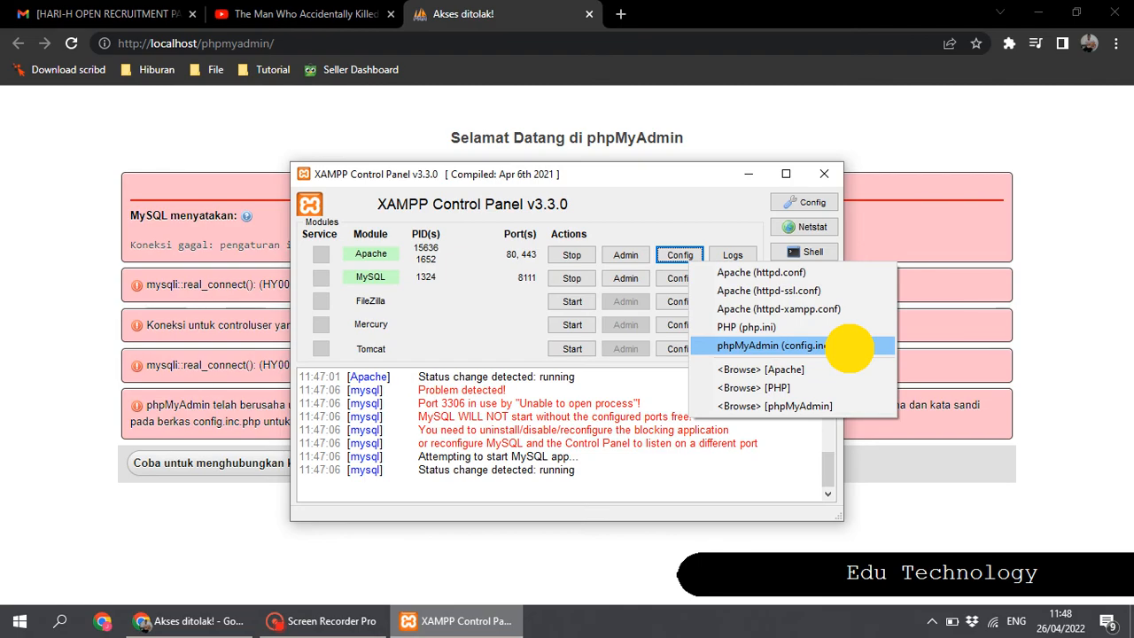
{"action": "mouse_move", "coordinate": [660, 76]}
{"action": "left_mouse_down"}
{"action": "mouse_move", "coordinate": [654, 145]}
{"action": "mouse_move", "coordinate": [640, 3]}
{"action": "left_mouse_up"}
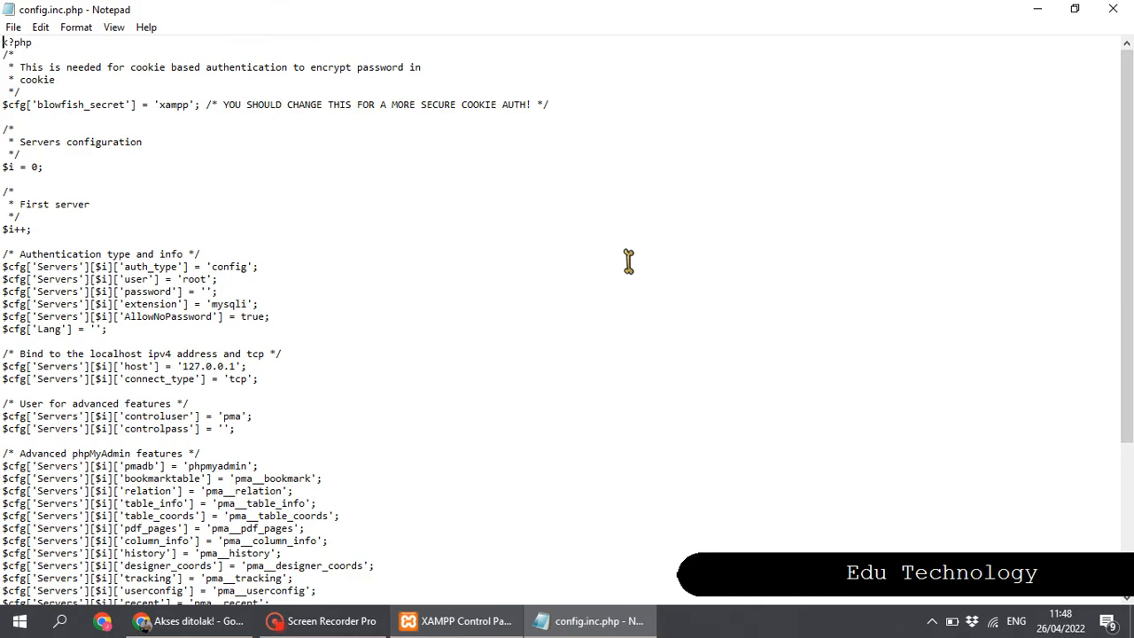
Examine the host setting in the localhost ipv4 address and tcp section of config.inc.php and the module ports in XAMPP.
{"action": "scroll", "coordinate": [753, 259], "scroll_direction": "down", "scroll_amount": 3}
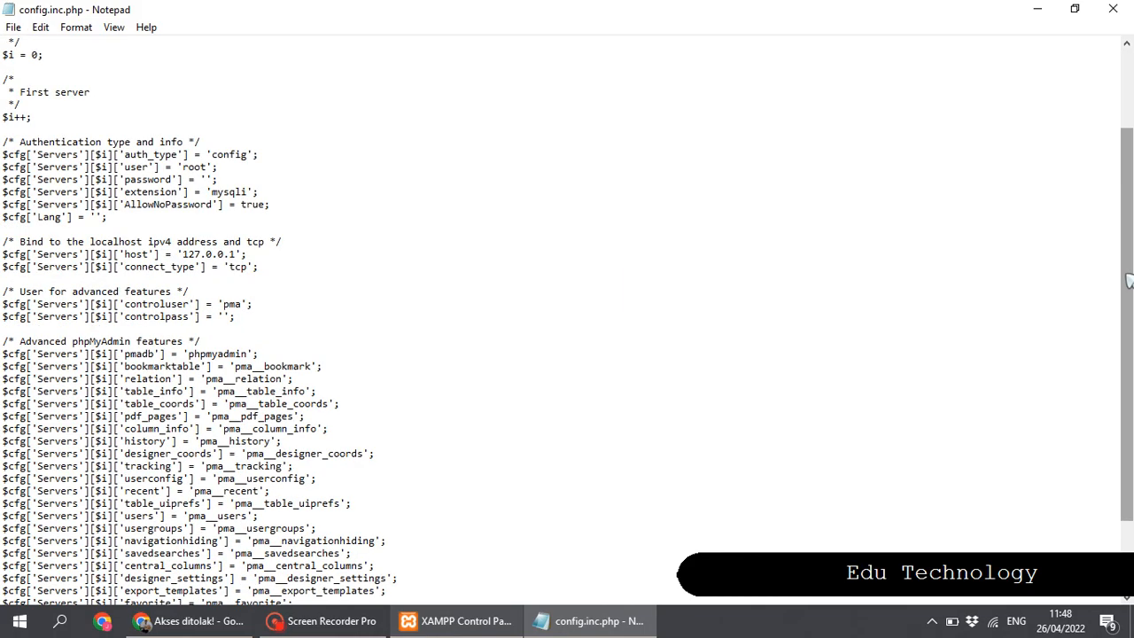
{"action": "left_click_drag", "start_coordinate": [1128, 280], "coordinate": [1116, 127]}
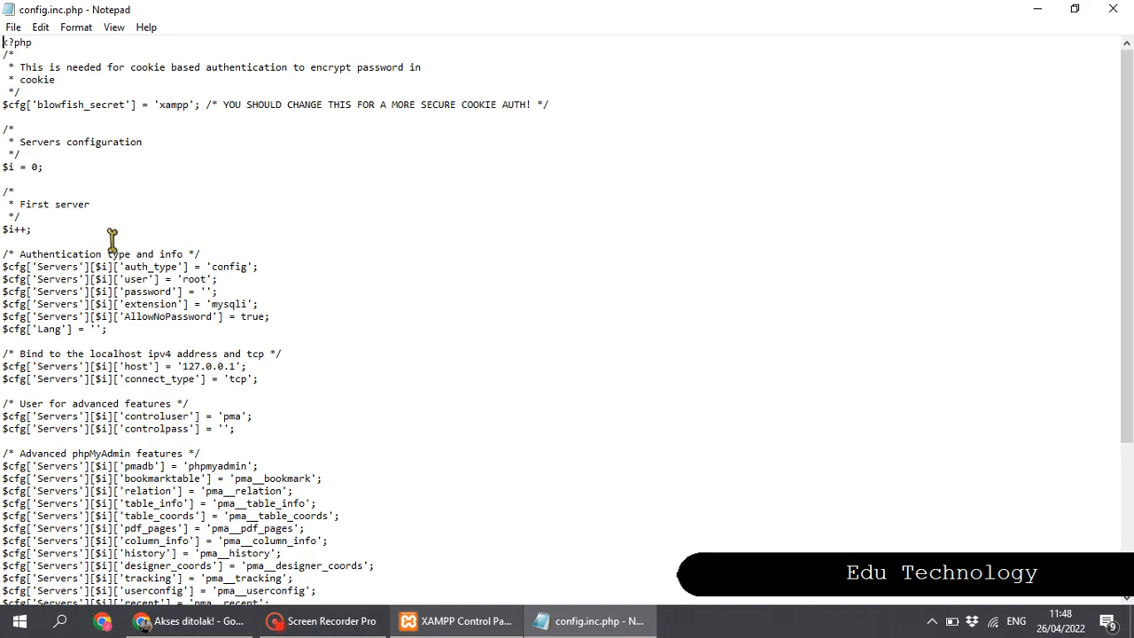
{"action": "left_click_drag", "start_coordinate": [4, 354], "coordinate": [285, 354]}
{"action": "left_click", "coordinate": [100, 367]}
{"action": "scroll", "coordinate": [170, 381], "scroll_direction": "up", "scroll_amount": 3}
{"action": "scroll", "coordinate": [170, 385], "scroll_direction": "up", "scroll_amount": 1}
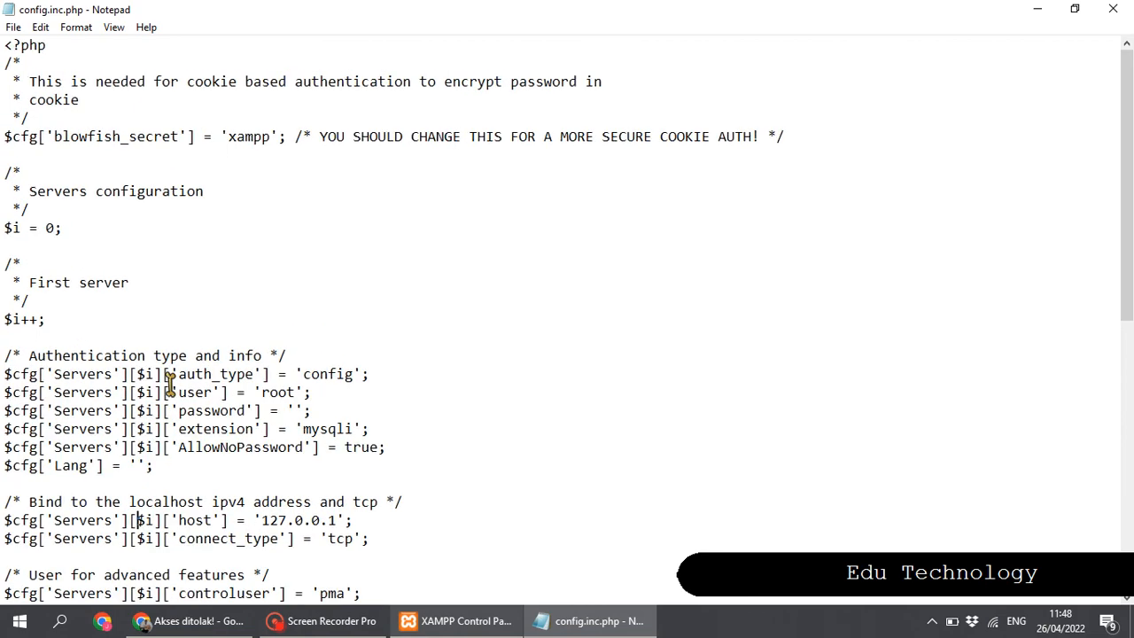
{"action": "scroll", "coordinate": [177, 390], "scroll_direction": "down", "scroll_amount": 5}
{"action": "left_click_drag", "start_coordinate": [4, 285], "coordinate": [426, 266]}
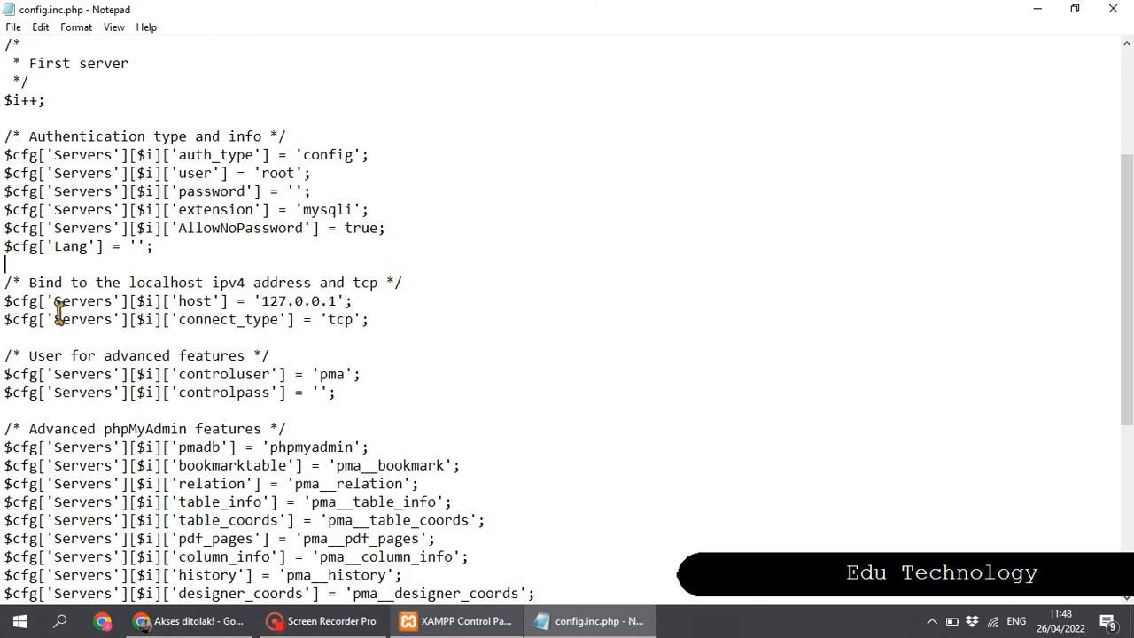
{"action": "left_click_drag", "start_coordinate": [170, 302], "coordinate": [209, 305]}
{"action": "left_click", "coordinate": [196, 304]}
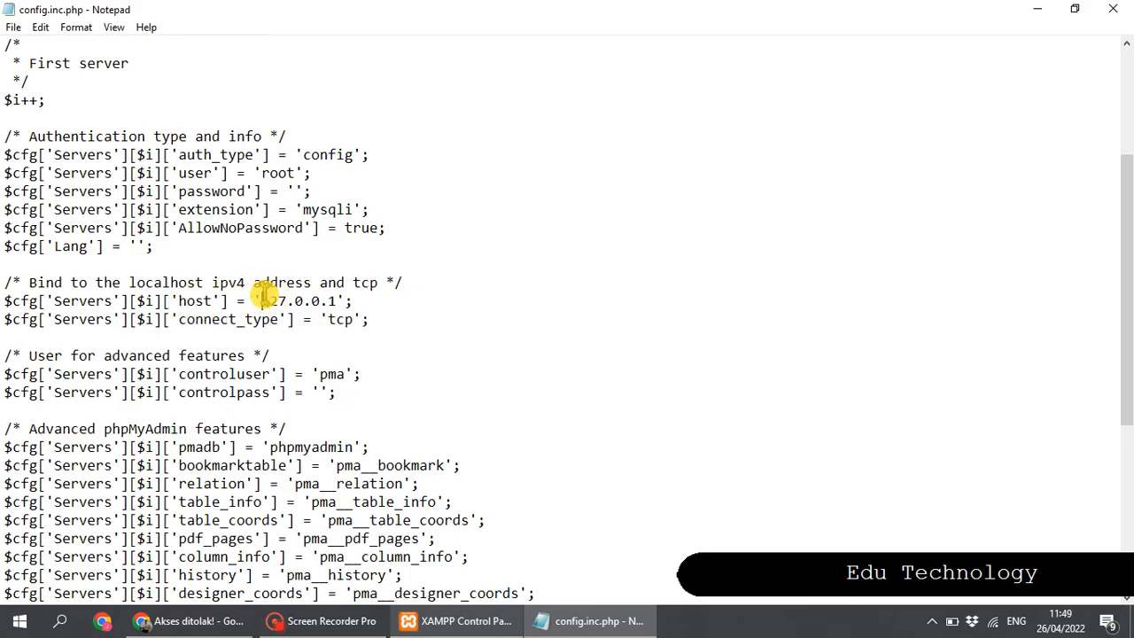
{"action": "left_click", "coordinate": [335, 302]}
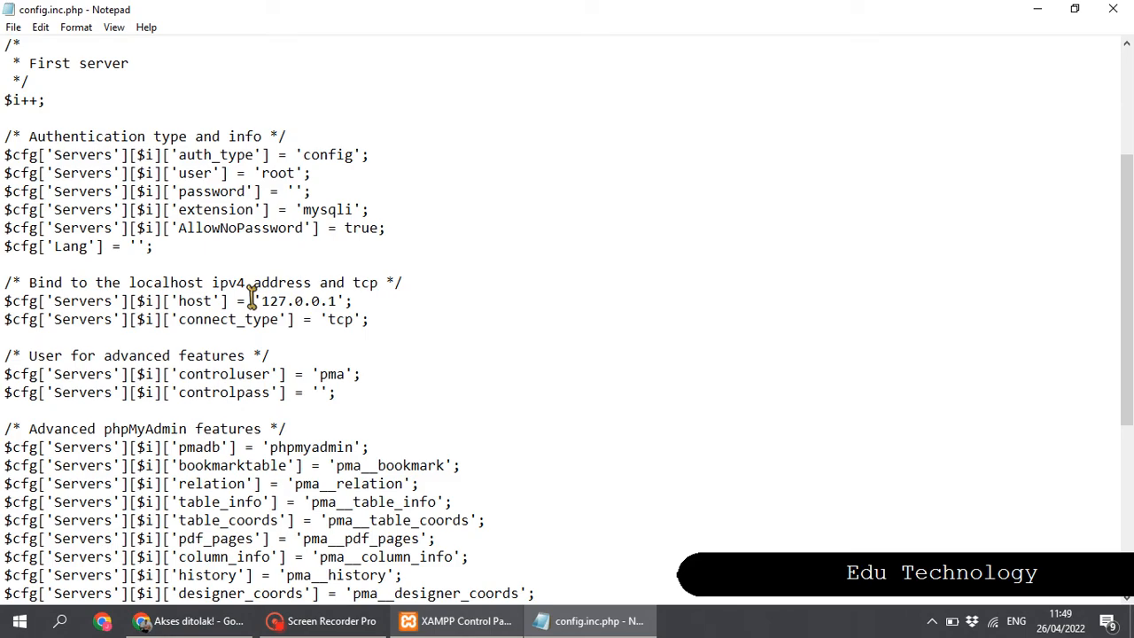
{"action": "left_click", "coordinate": [456, 622]}
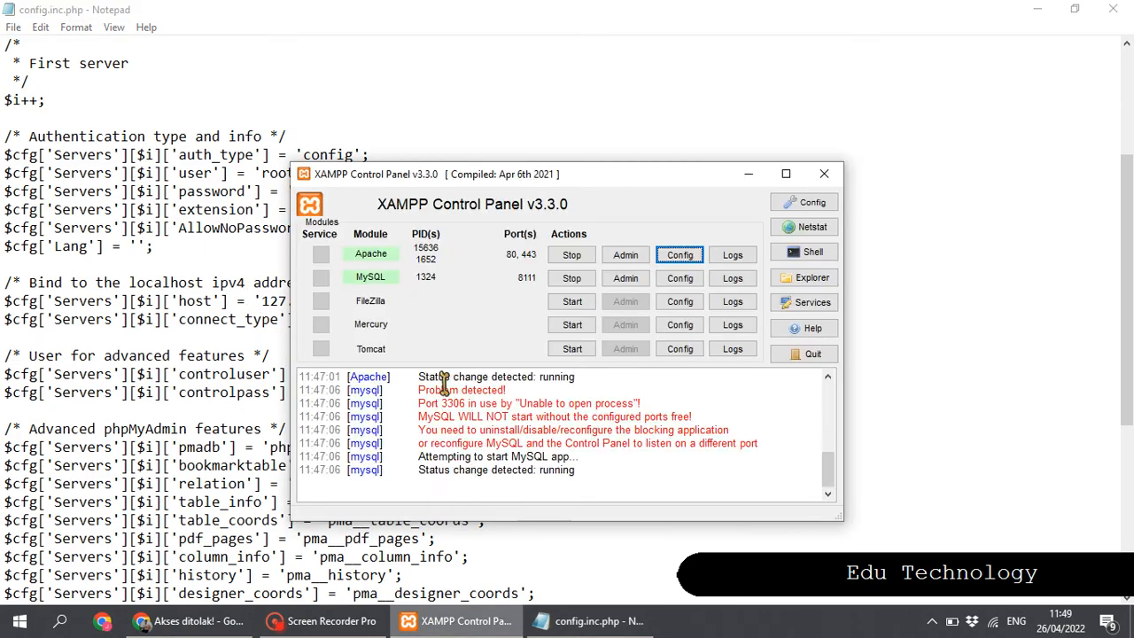
{"action": "left_click", "coordinate": [519, 106]}
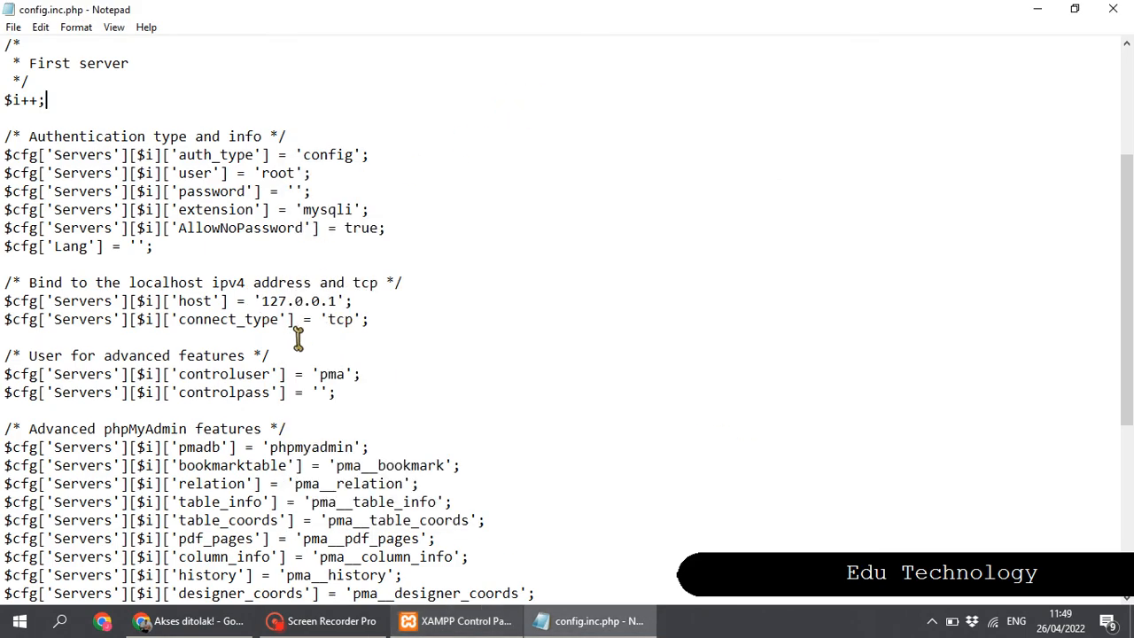
Replace the server host address in config.inc.php with localhost and save the file.
{"action": "left_click_drag", "start_coordinate": [335, 302], "coordinate": [259, 303]}
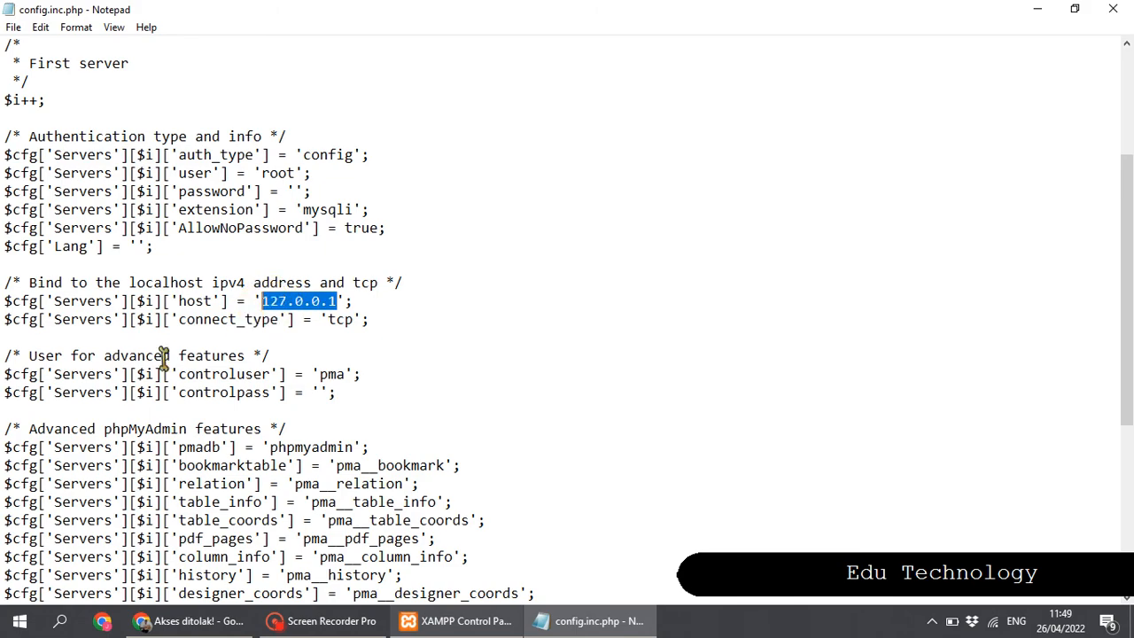
{"action": "key", "text": "Delete"}
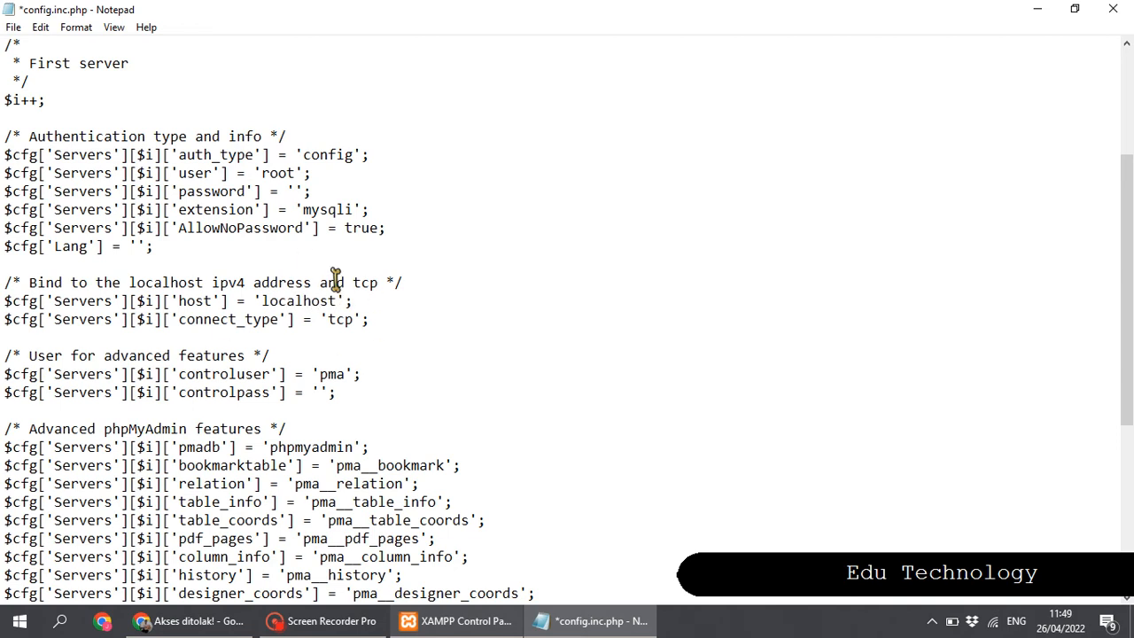
{"action": "left_click", "coordinate": [14, 26]}
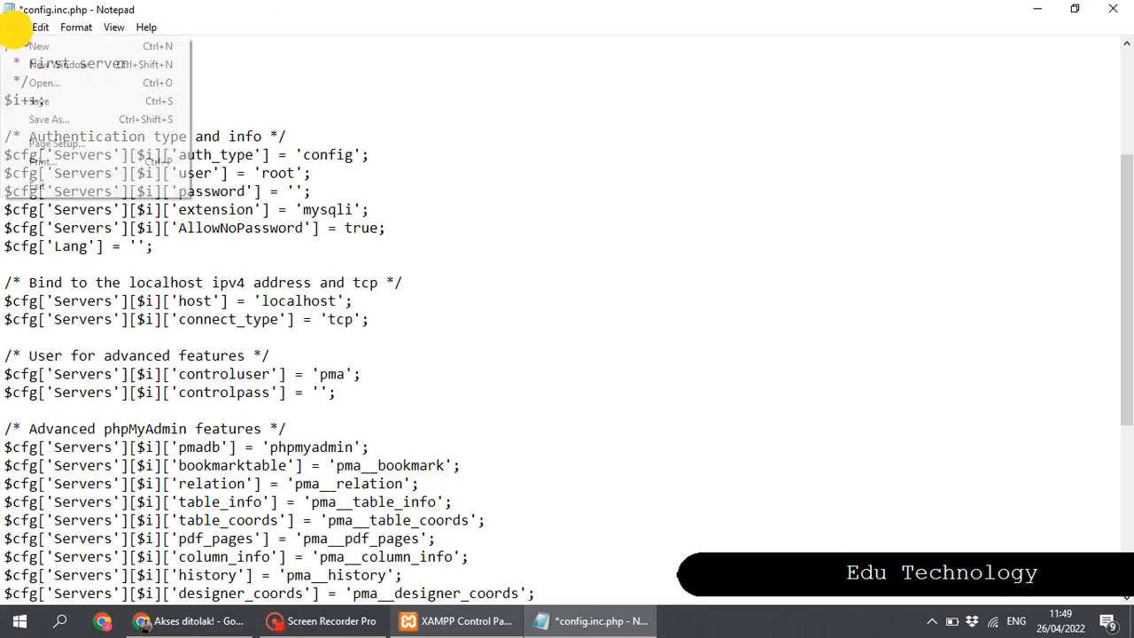
{"action": "left_click", "coordinate": [37, 100]}
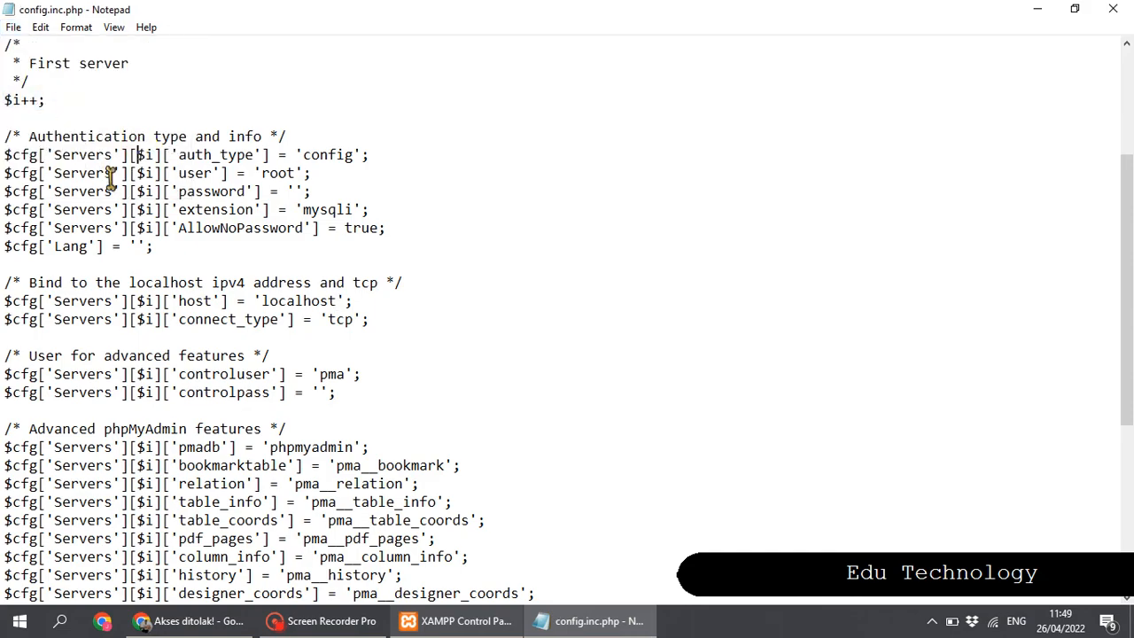
Restart the Apache and MySQL modules in the XAMPP Control Panel, and close the config.inc.php file.
{"action": "left_click", "coordinate": [448, 620]}
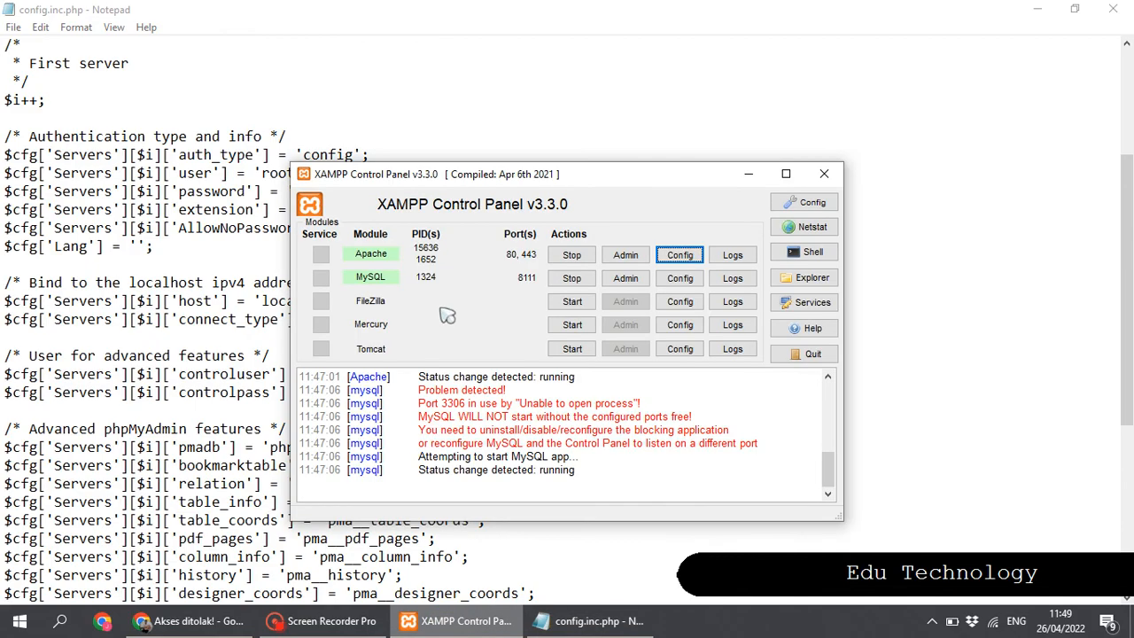
{"action": "left_click", "coordinate": [571, 255]}
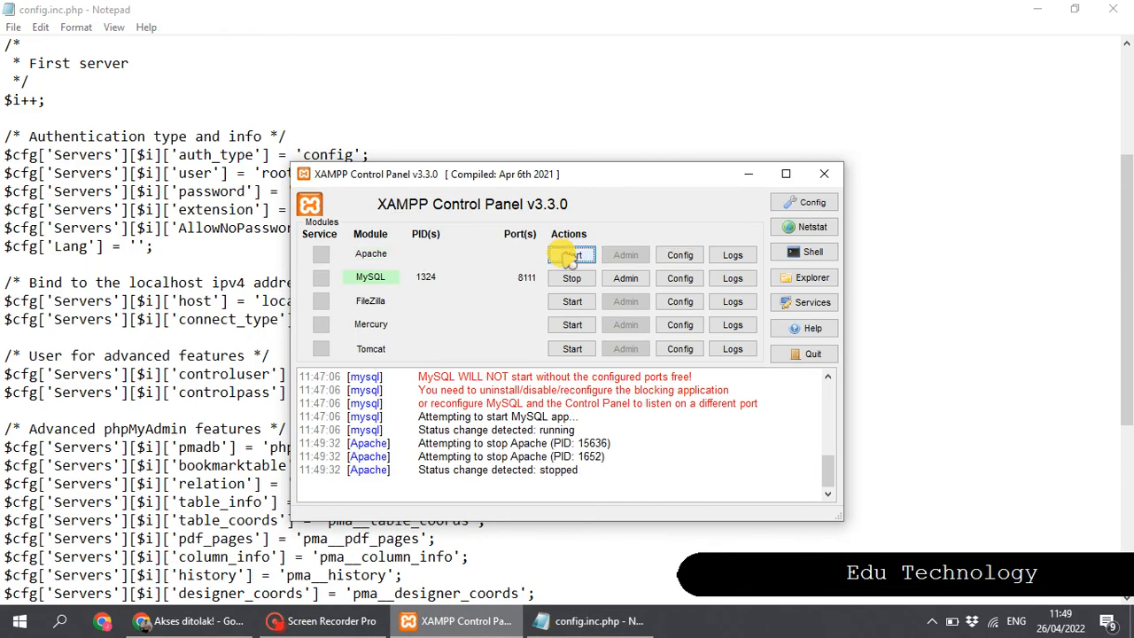
{"action": "left_click", "coordinate": [569, 280]}
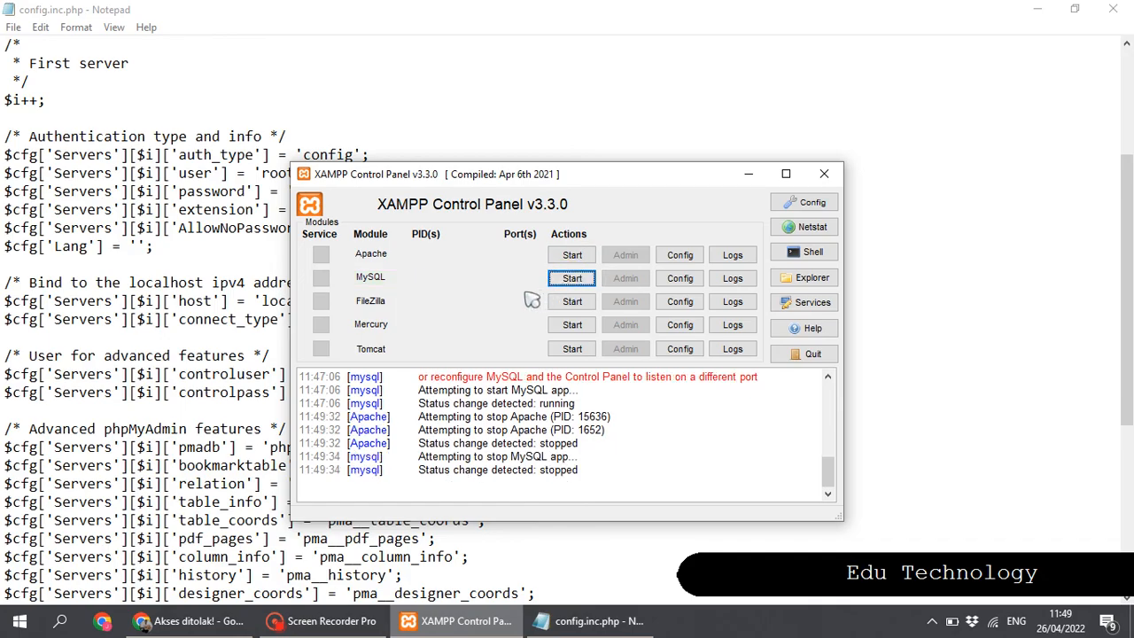
{"action": "left_click", "coordinate": [572, 256]}
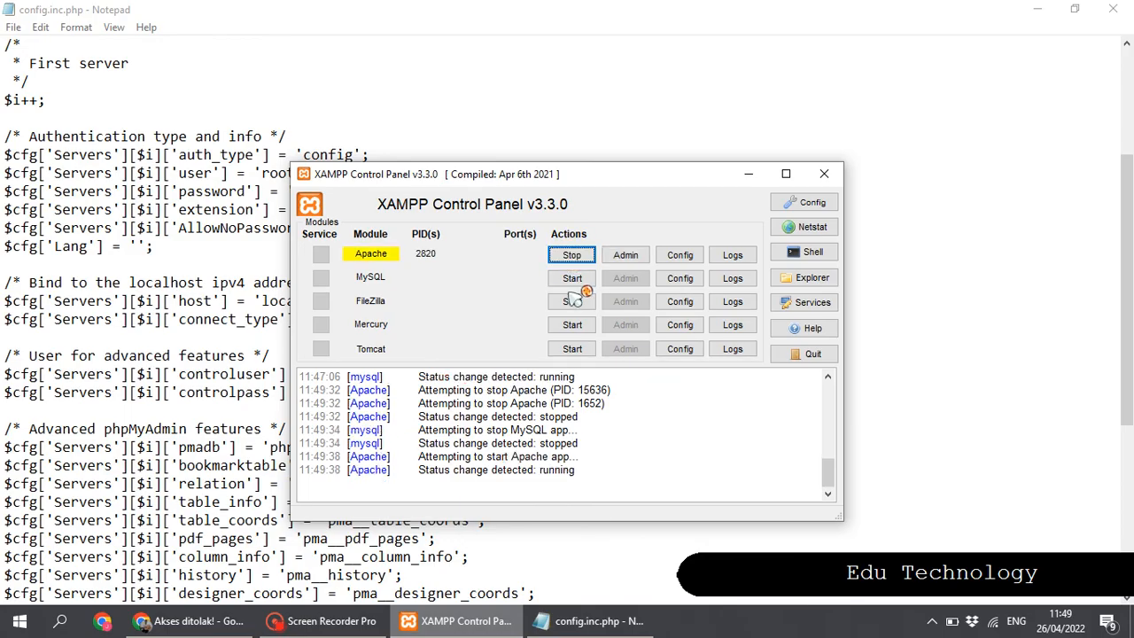
{"action": "left_click", "coordinate": [567, 278]}
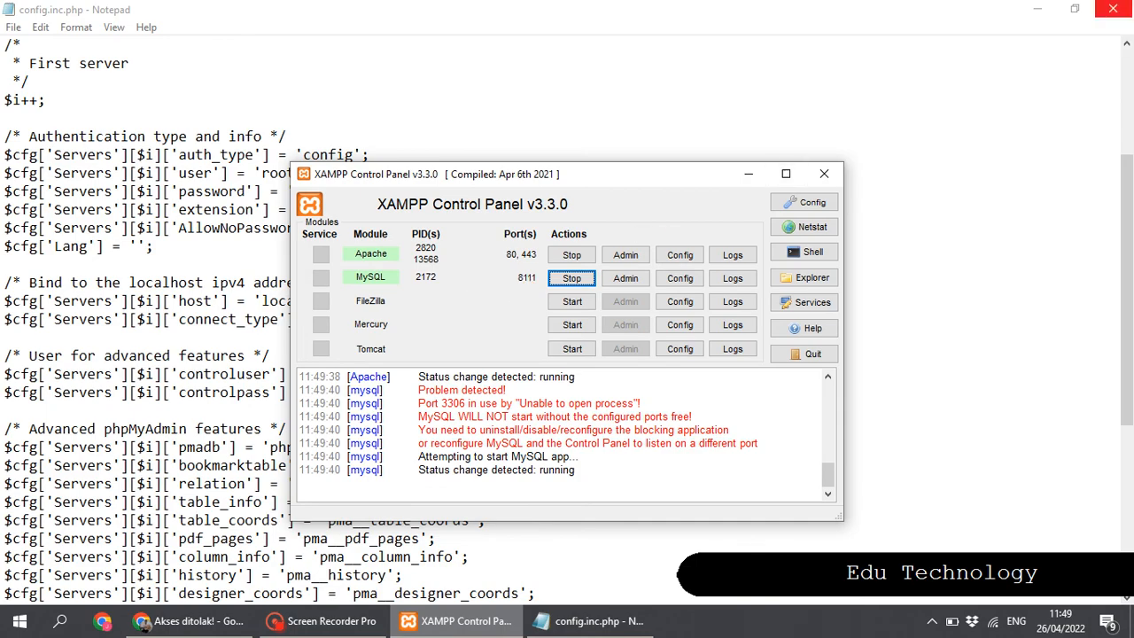
{"action": "left_click", "coordinate": [1113, 9]}
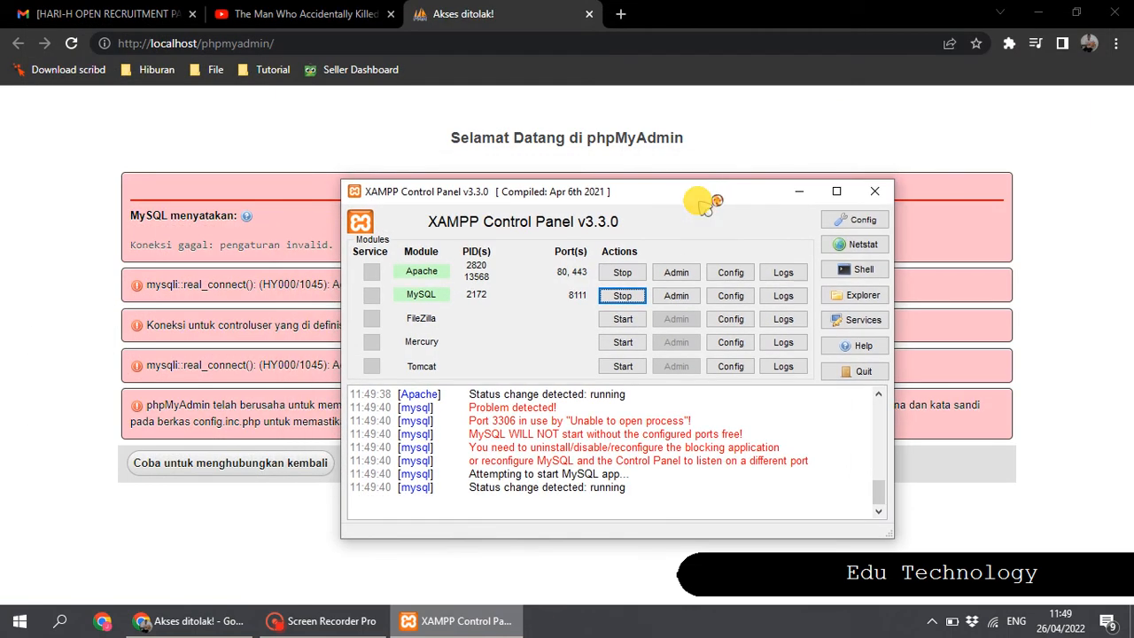
Reload the phpMyAdmin page in the browser to check the connection, and return to the XAMPP Control Panel.
{"action": "left_click", "coordinate": [519, 126]}
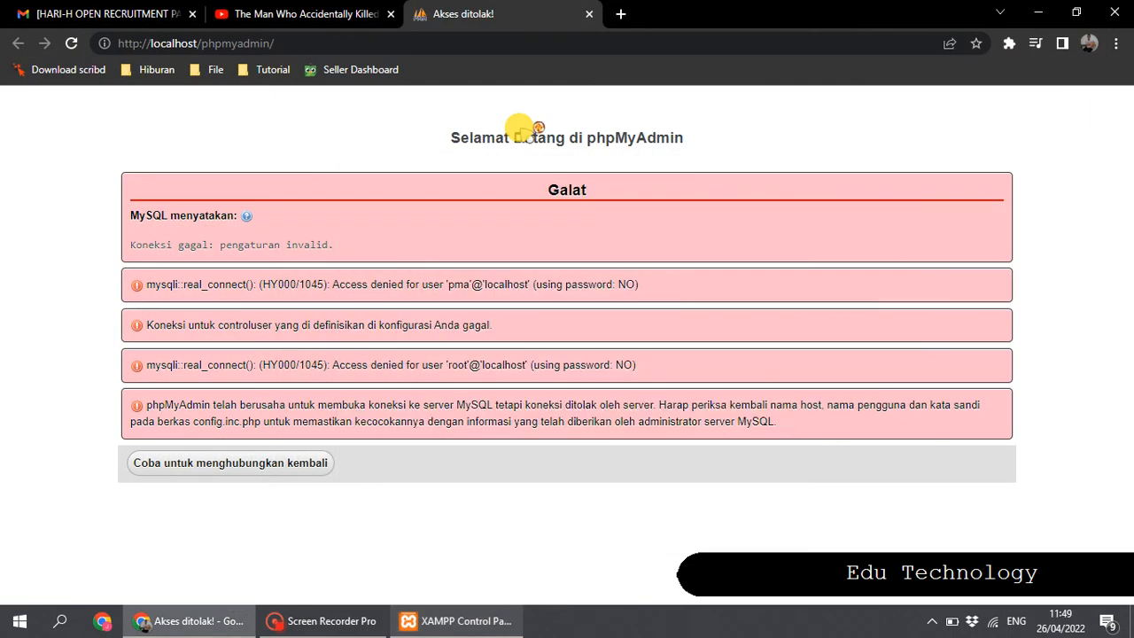
{"action": "left_click", "coordinate": [72, 43]}
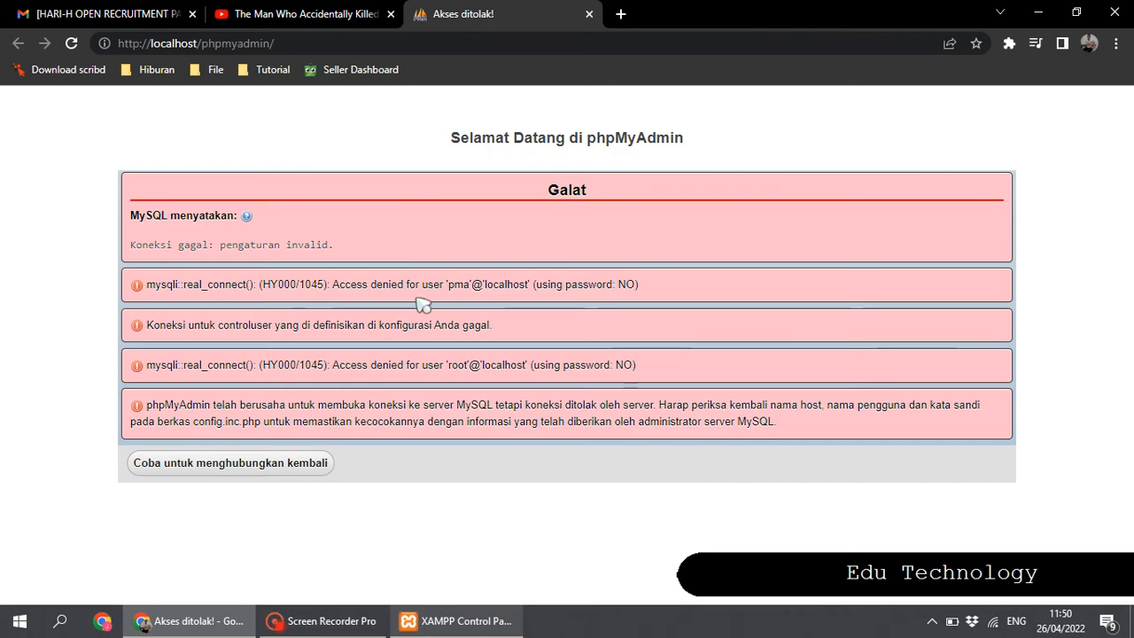
{"action": "left_click", "coordinate": [457, 621]}
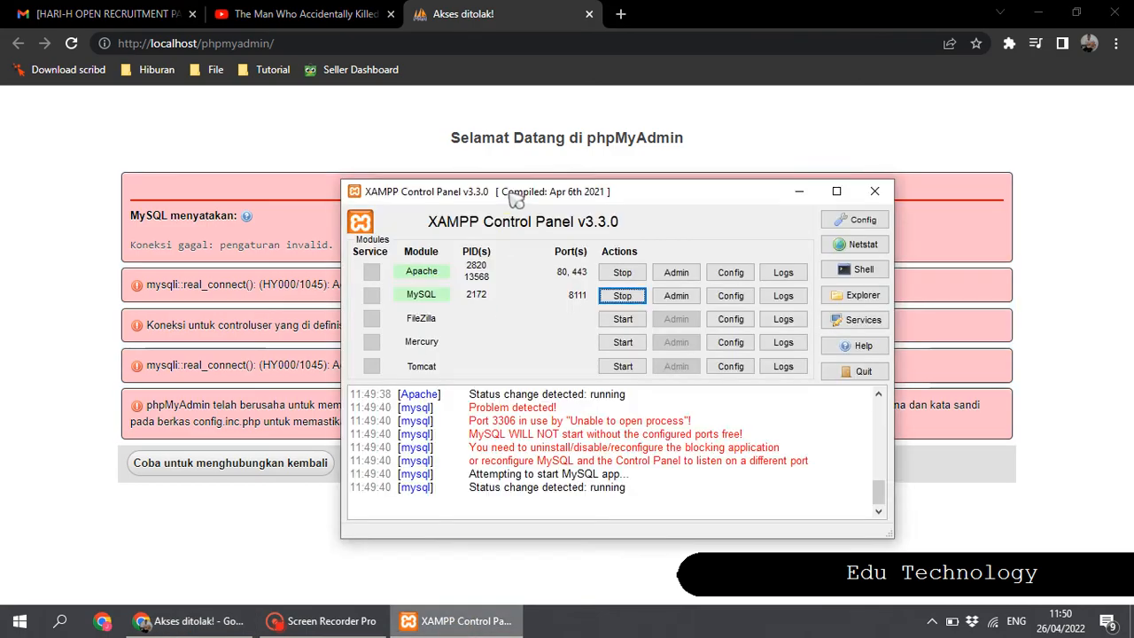
{"action": "left_click_drag", "start_coordinate": [516, 200], "coordinate": [500, 142]}
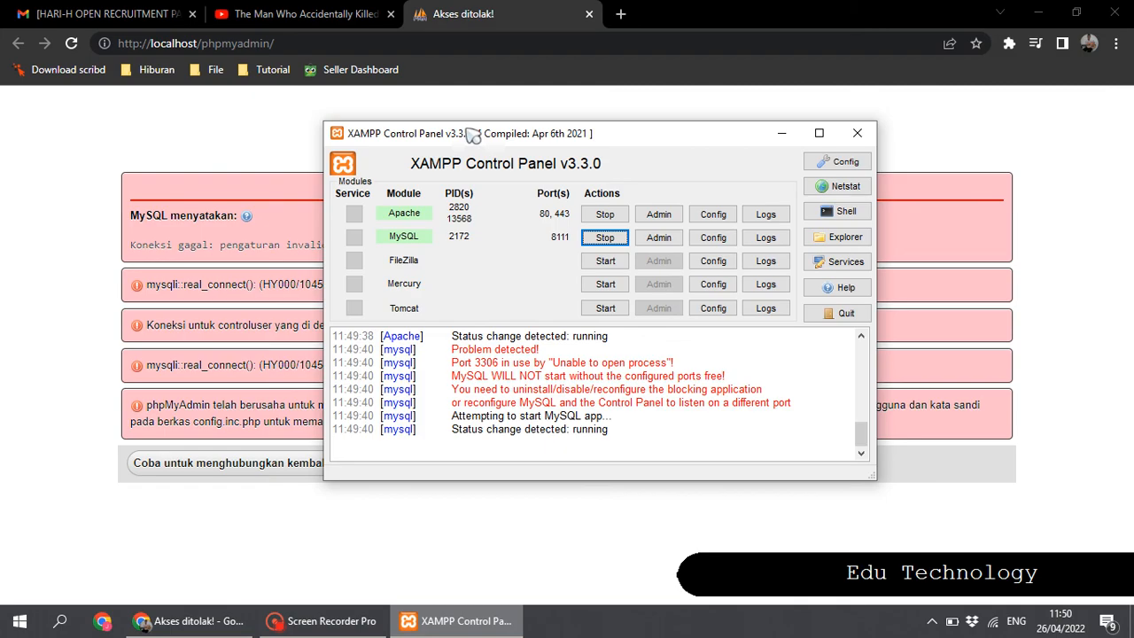
Open Apache's phpMyAdmin configuration file config.inc.php in a maximized Notepad window and enlarge the text.
{"action": "left_click", "coordinate": [707, 221]}
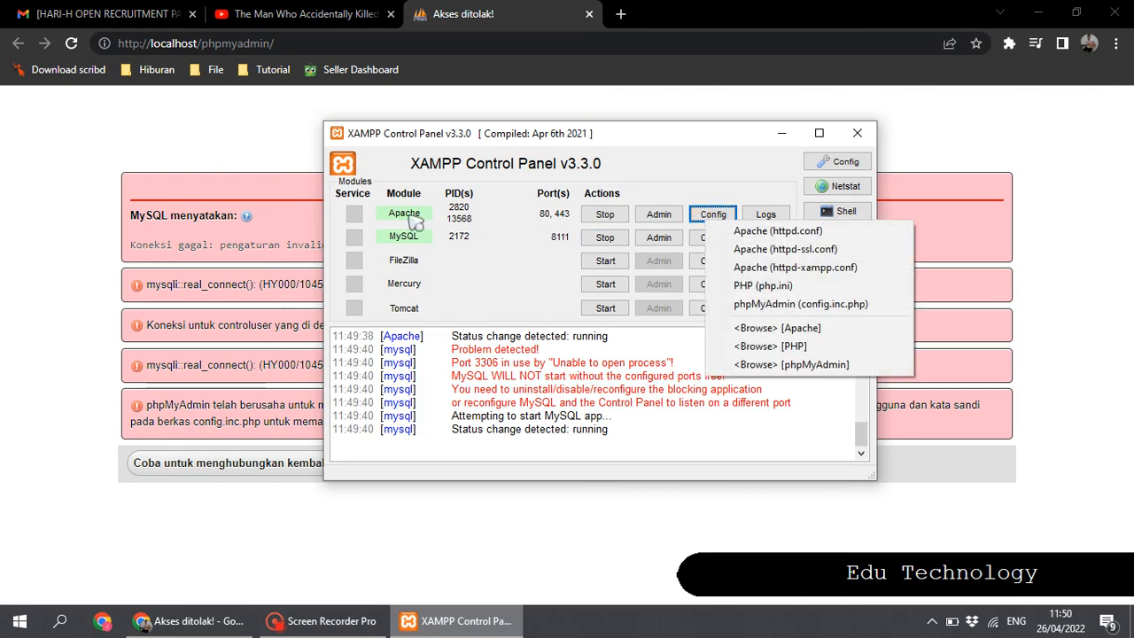
{"action": "left_click", "coordinate": [783, 305]}
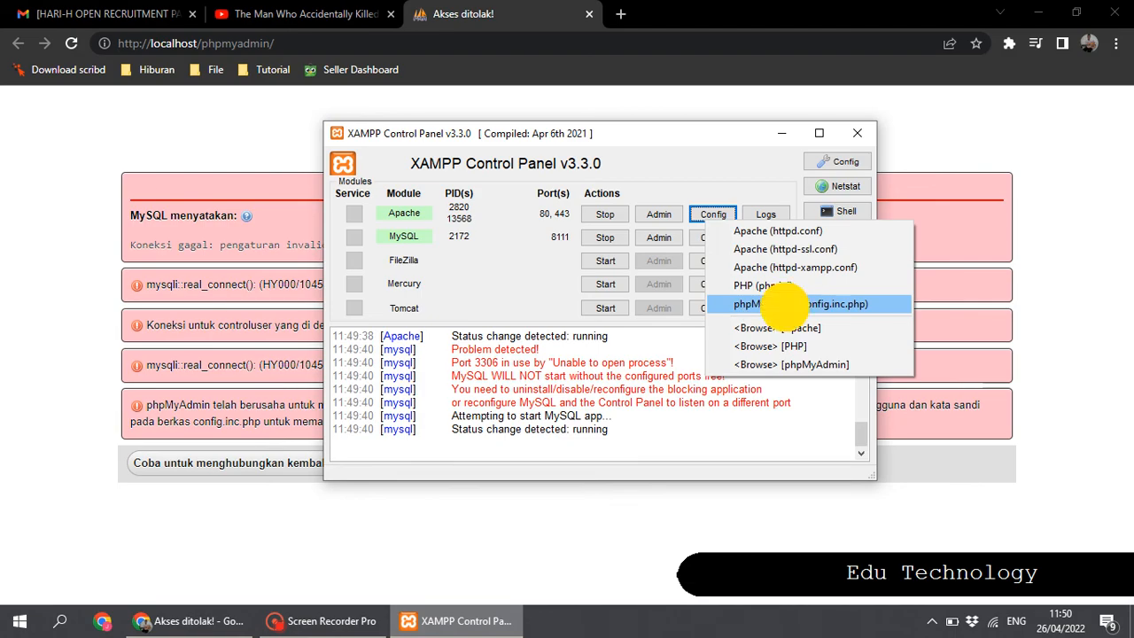
{"action": "left_click", "coordinate": [691, 75]}
{"action": "left_click_drag", "start_coordinate": [691, 75], "coordinate": [659, 1]}
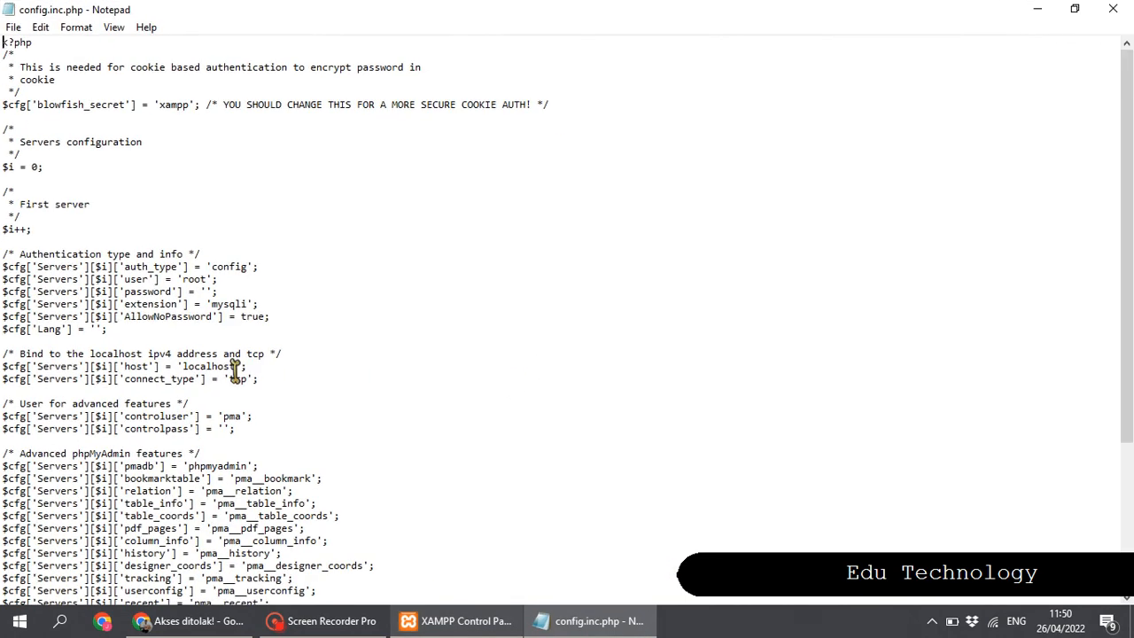
{"action": "scroll", "coordinate": [175, 387], "scroll_direction": "up", "scroll_amount": 5}
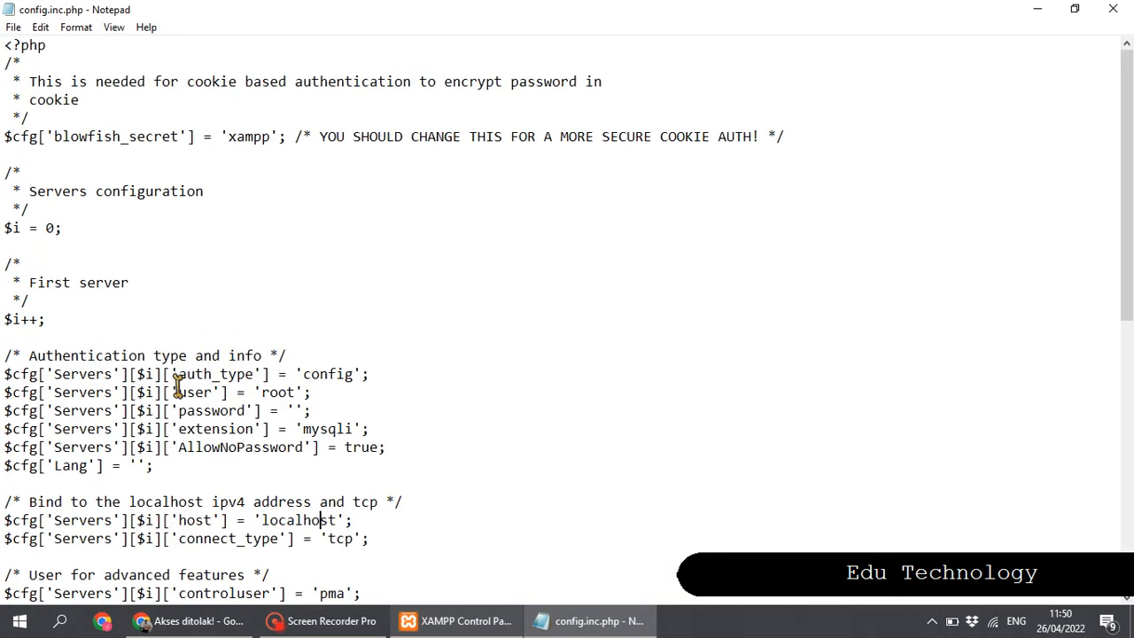
Append a colon after localhost in the server host setting of the ipv4 address and tcp section.
{"action": "scroll", "coordinate": [177, 385], "scroll_direction": "down", "scroll_amount": 4}
{"action": "left_click_drag", "start_coordinate": [4, 284], "coordinate": [468, 285]}
{"action": "left_click", "coordinate": [468, 284]}
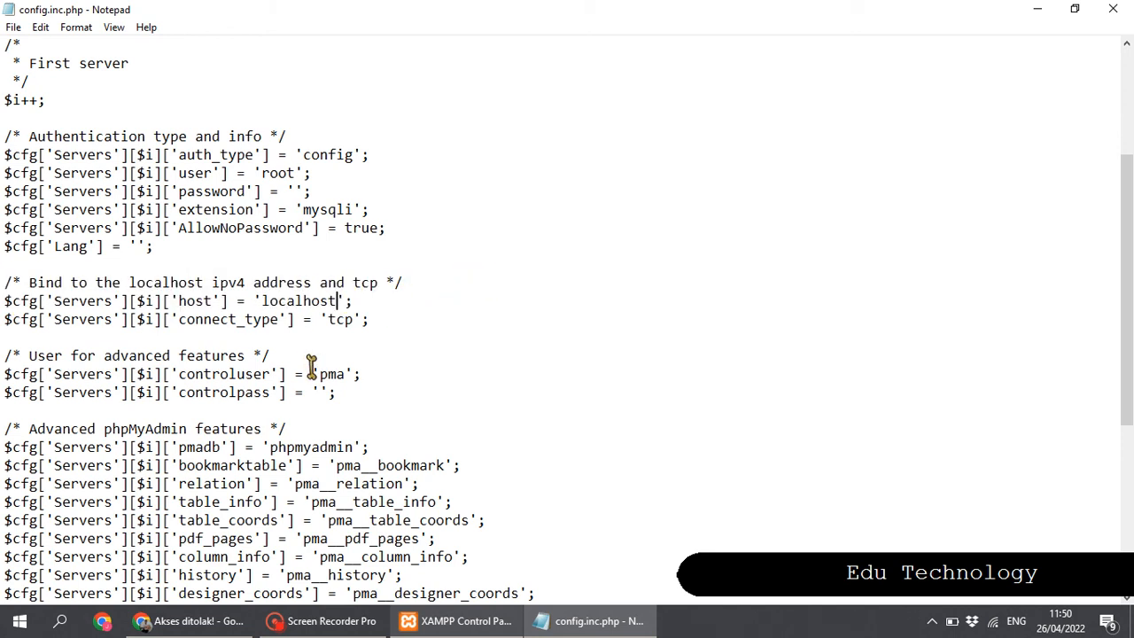
{"action": "key", "text": "Down"}
{"action": "key", "text": "Left"}
{"action": "key", "text": "Left"}
{"action": "type", "text": ":"}
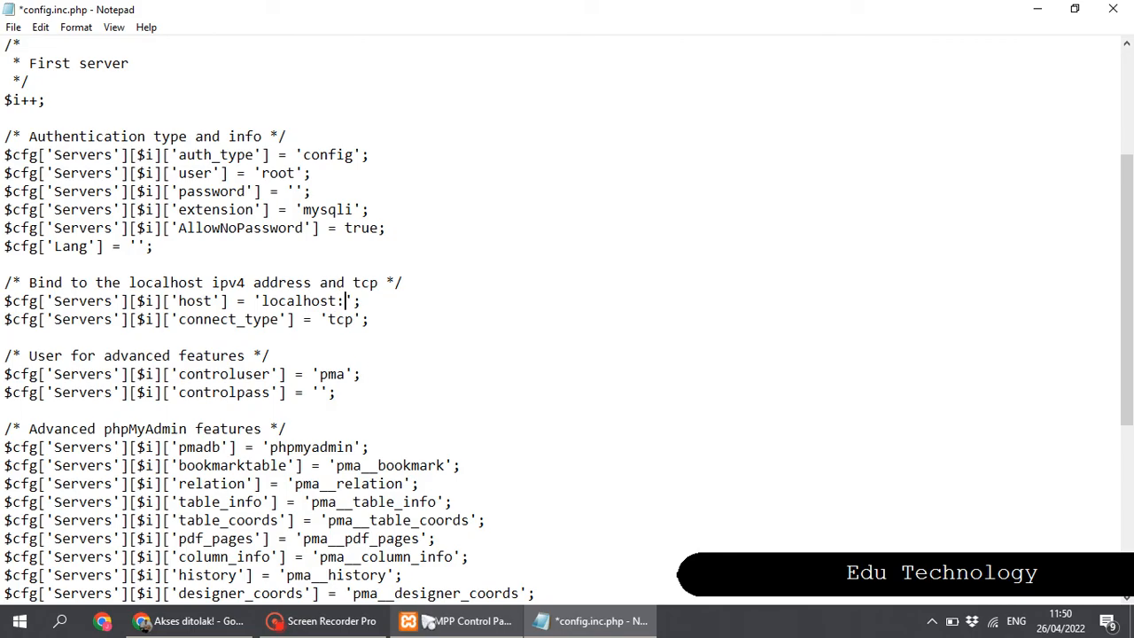
Look up the port of the MySQL module in the XAMPP Control Panel beside config.inc.php.
{"action": "left_click", "coordinate": [432, 625]}
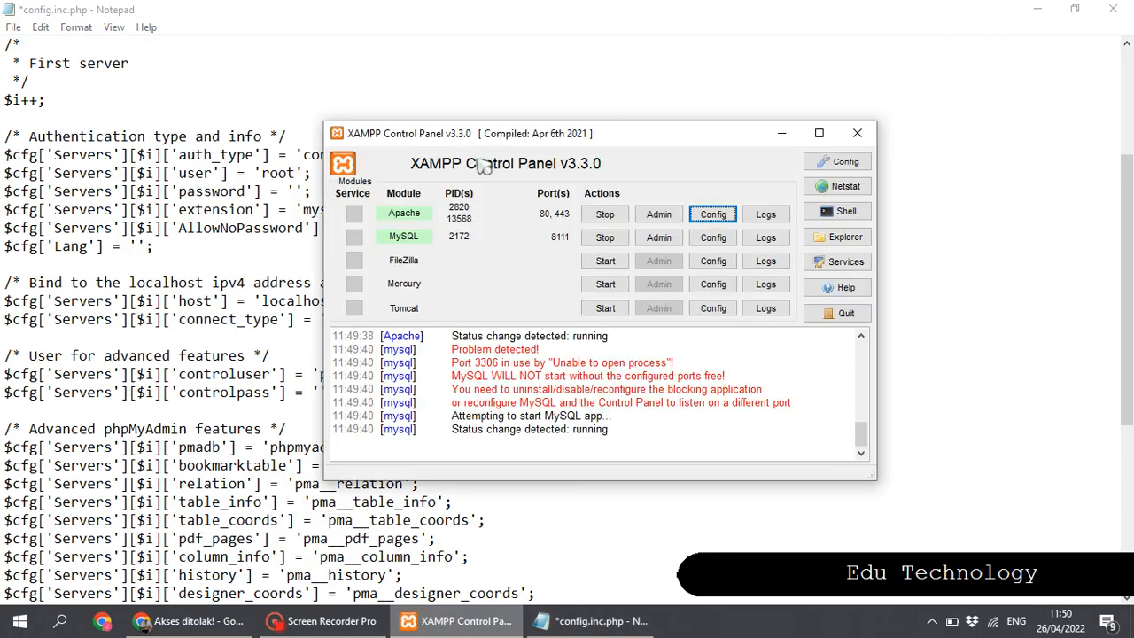
{"action": "left_click_drag", "start_coordinate": [487, 133], "coordinate": [595, 126]}
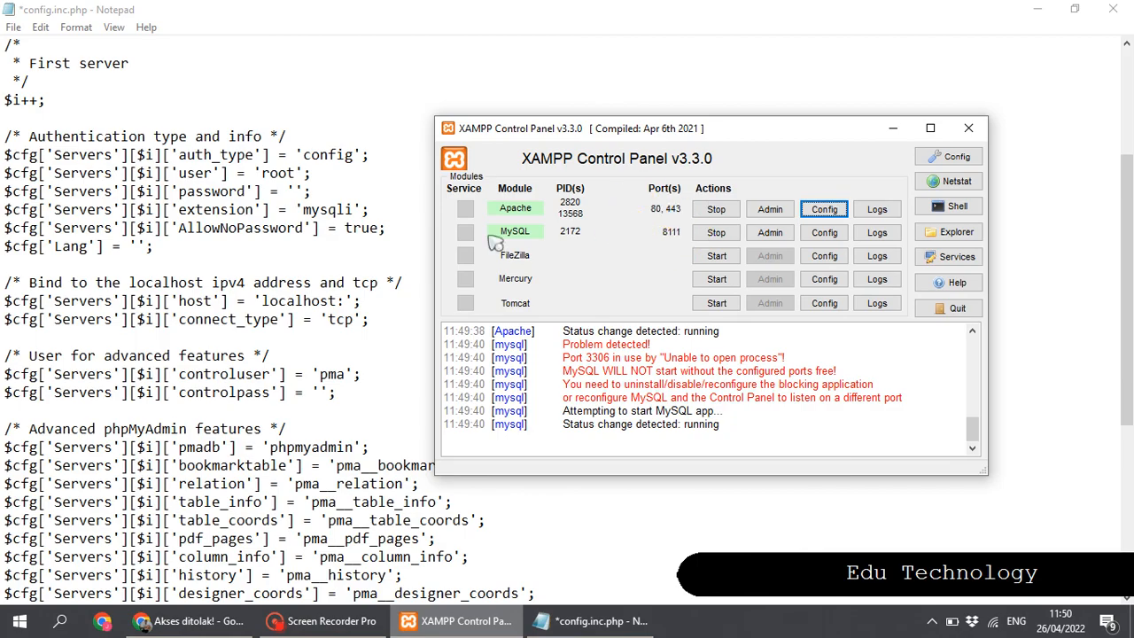
{"action": "left_click", "coordinate": [347, 301]}
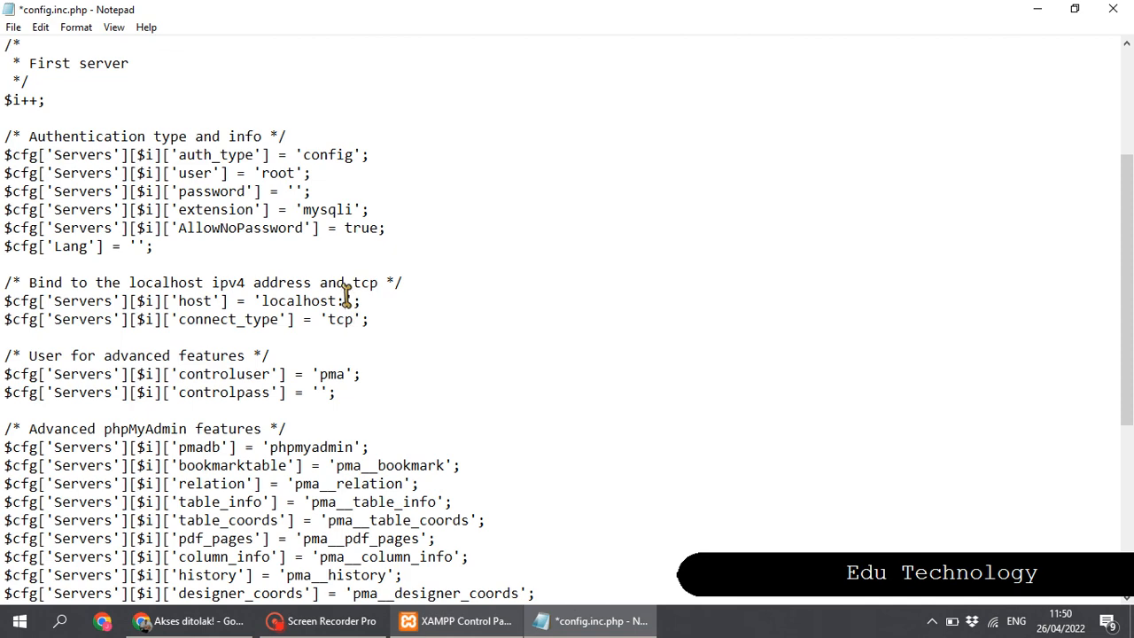
{"action": "left_click", "coordinate": [457, 621]}
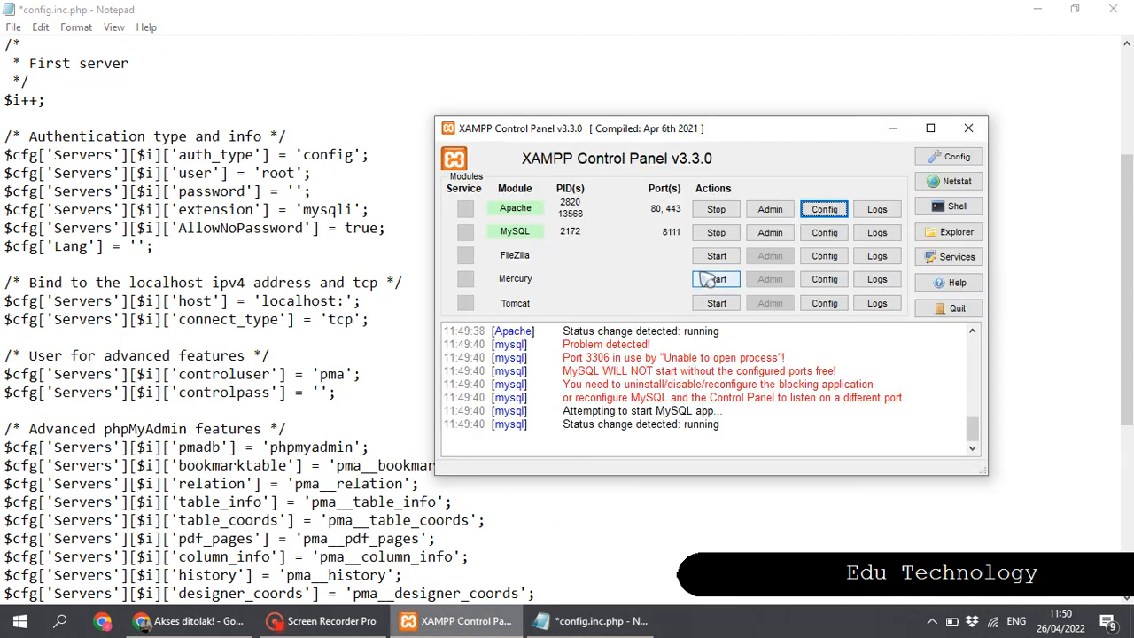
{"action": "left_click", "coordinate": [663, 239]}
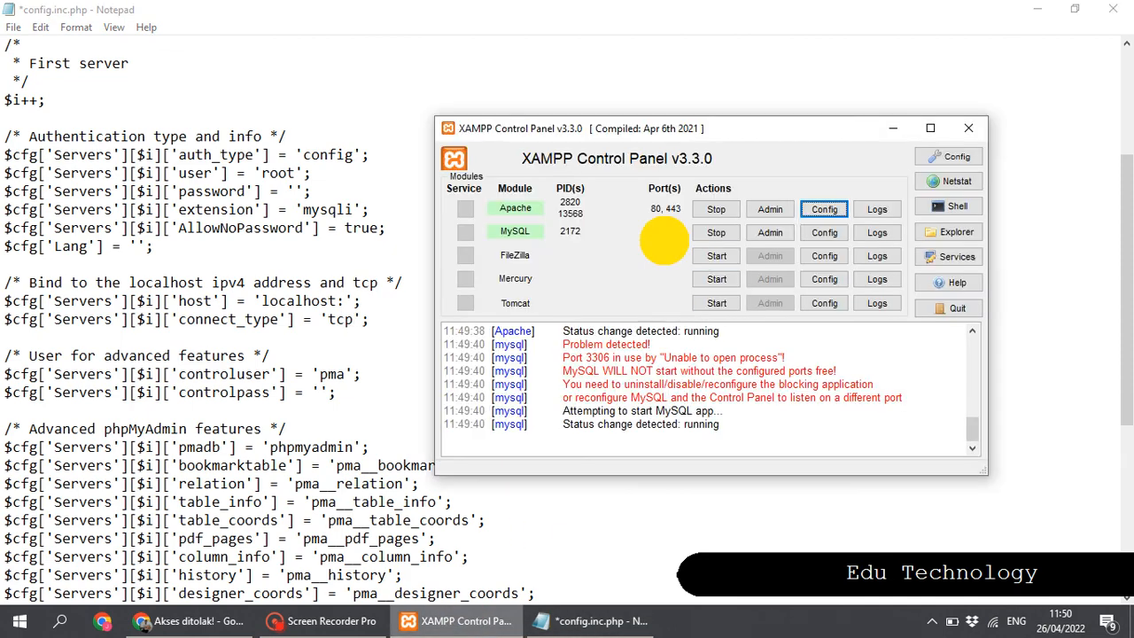
Complete the server host value as localhost:8111, and save and close config.inc.php.
{"action": "left_click", "coordinate": [347, 301]}
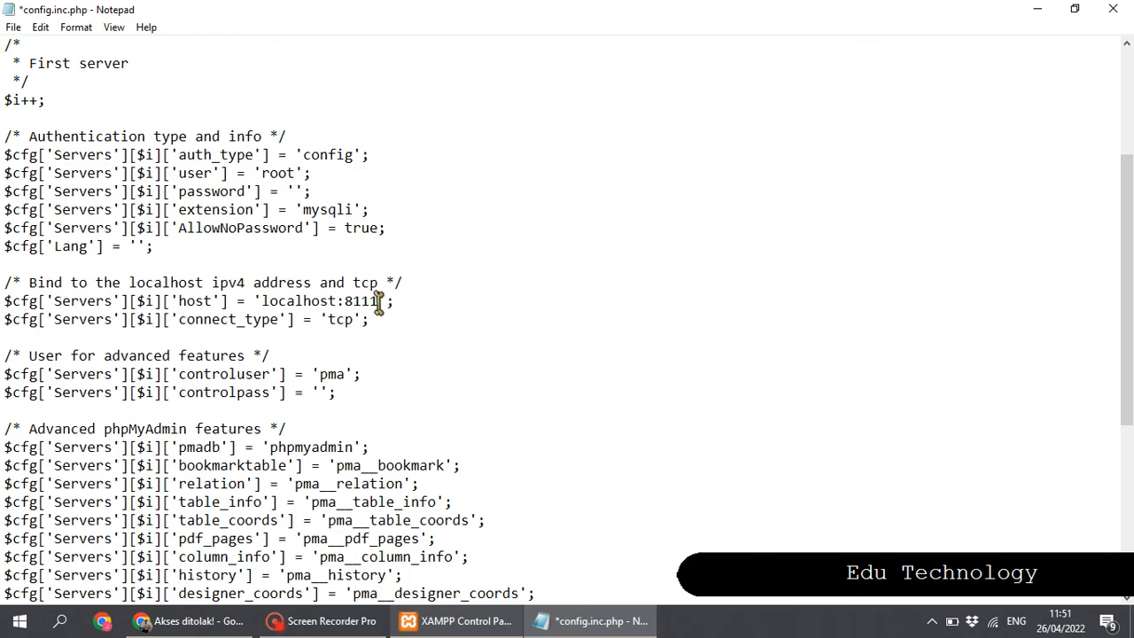
{"action": "left_click", "coordinate": [13, 26]}
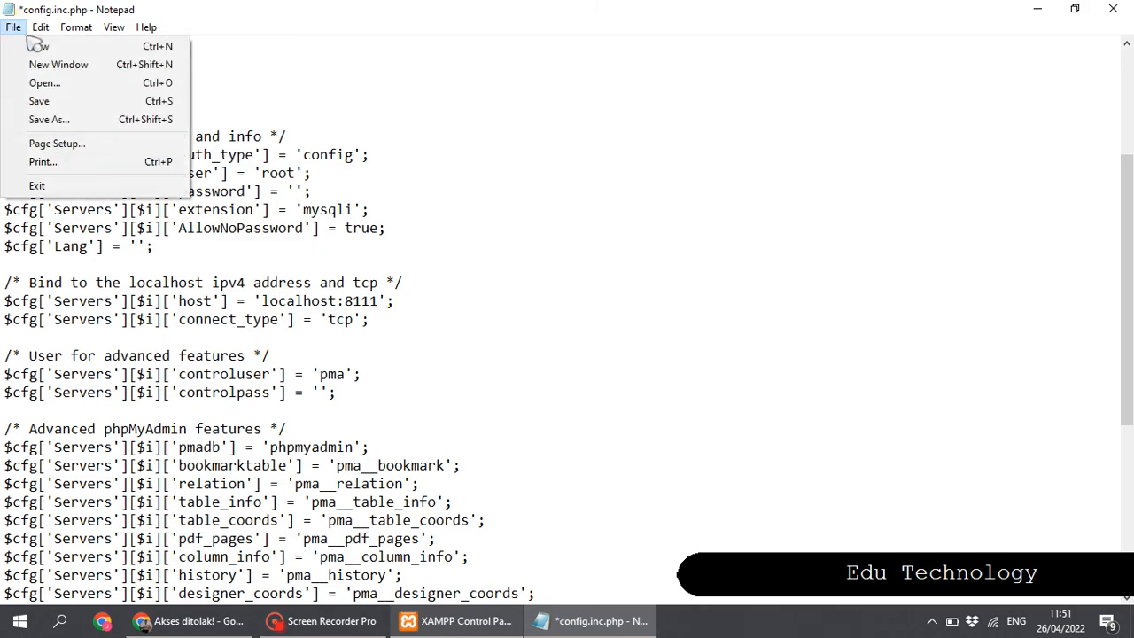
{"action": "left_click", "coordinate": [83, 101]}
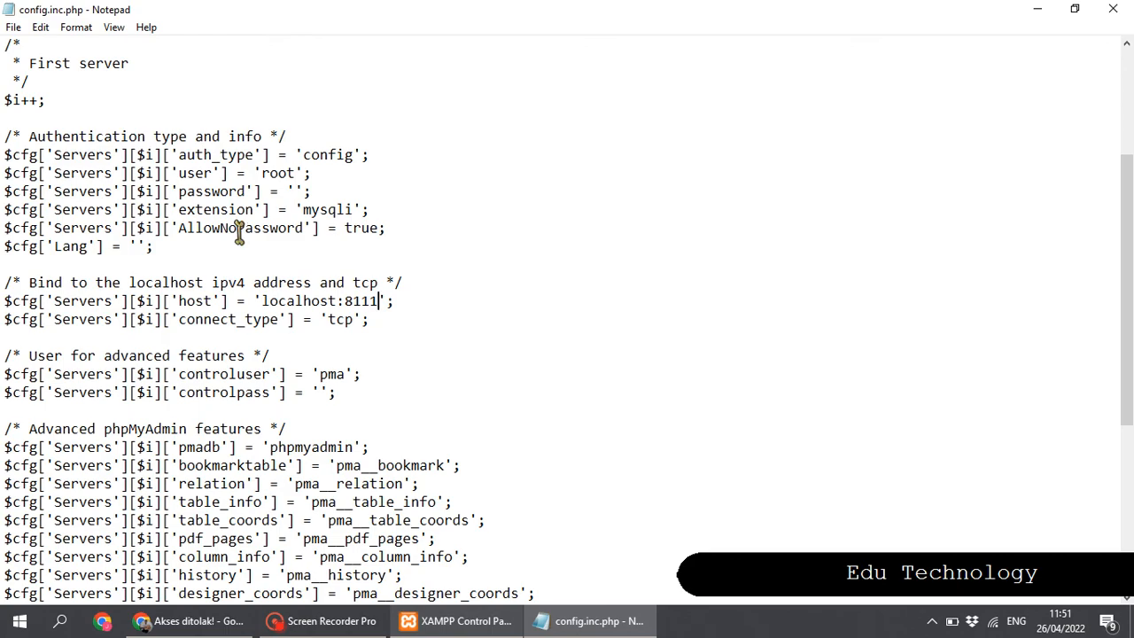
{"action": "left_click", "coordinate": [194, 333]}
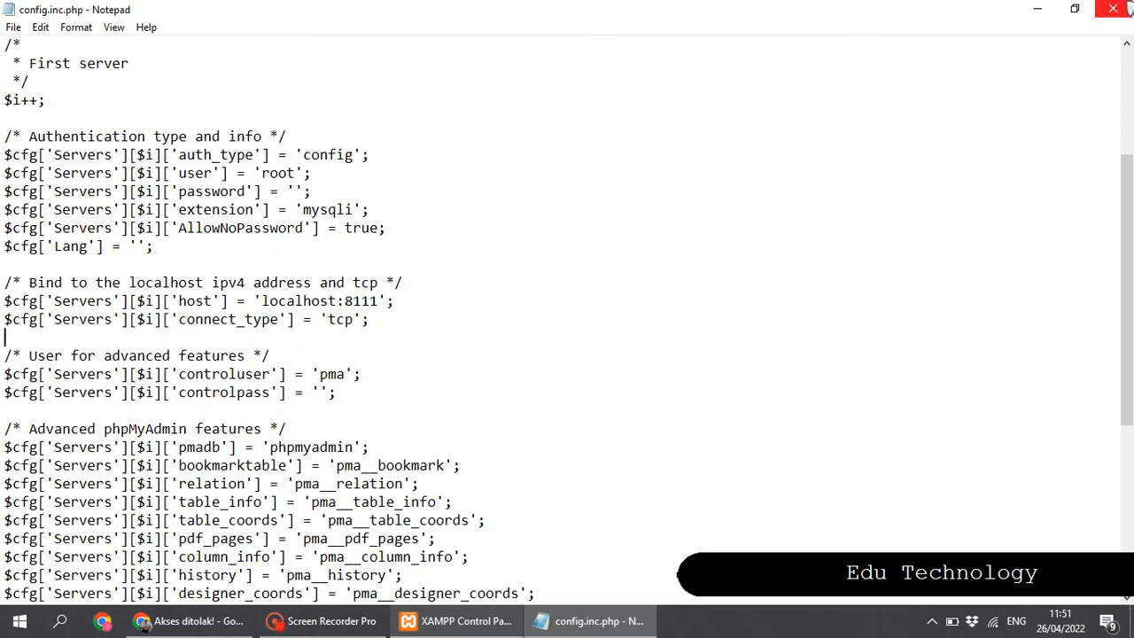
{"action": "left_click", "coordinate": [1115, 8]}
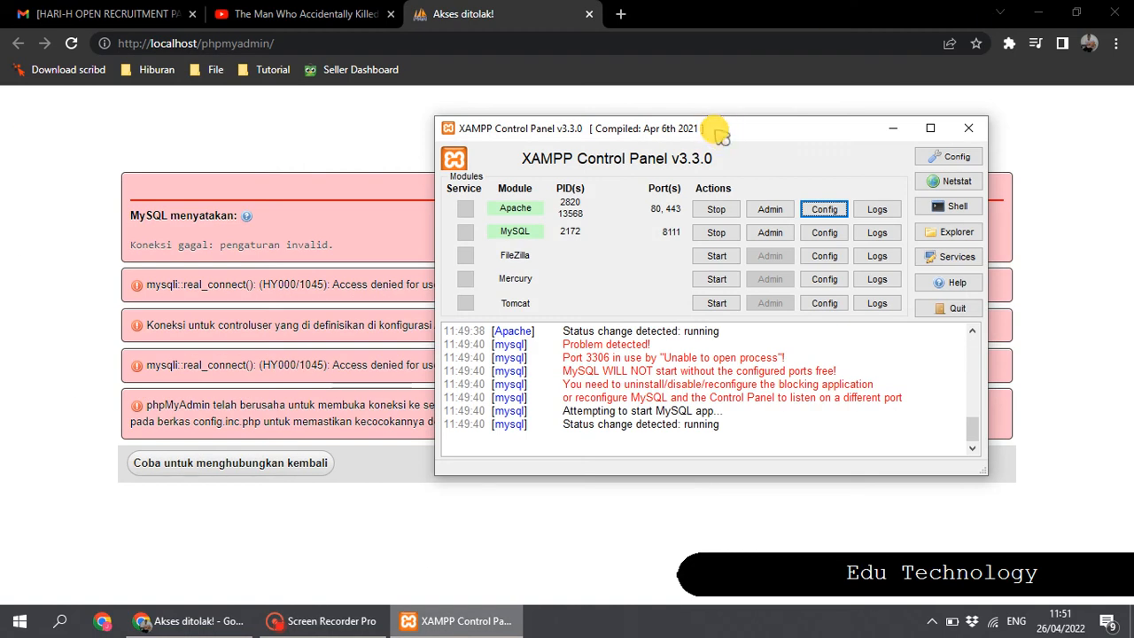
Stop and restart the Apache and MySQL modules in the XAMPP Control Panel.
{"action": "left_click", "coordinate": [714, 211]}
{"action": "left_click", "coordinate": [716, 234]}
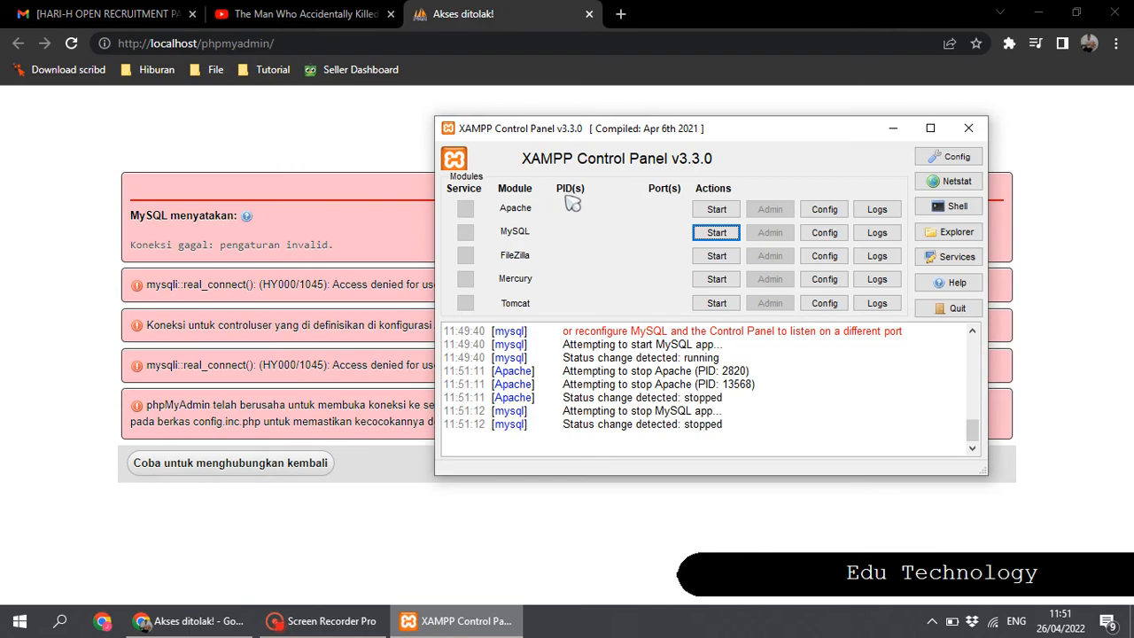
{"action": "left_click", "coordinate": [716, 210]}
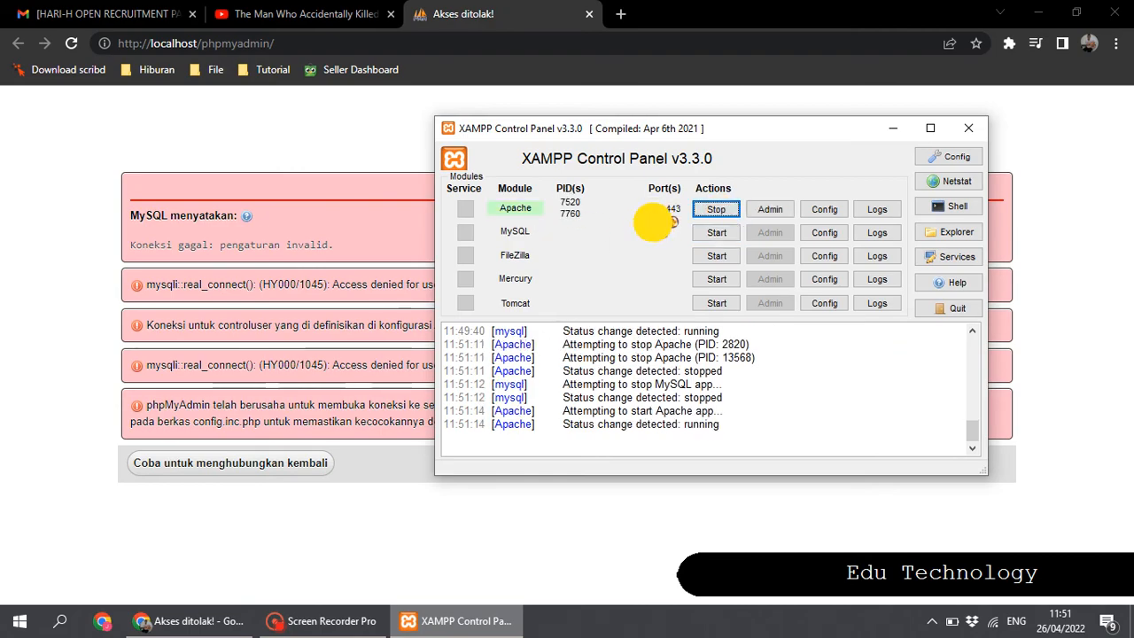
{"action": "left_click", "coordinate": [714, 233]}
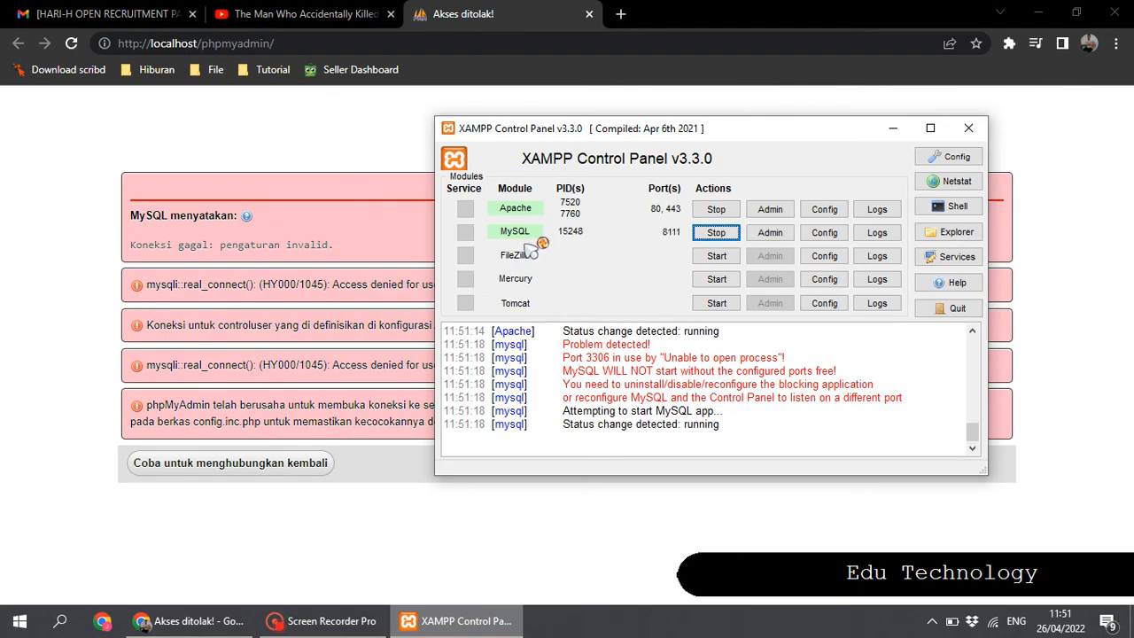
Reload the phpMyAdmin page in the browser and compare its server with the MySQL port in XAMPP.
{"action": "left_click", "coordinate": [395, 227]}
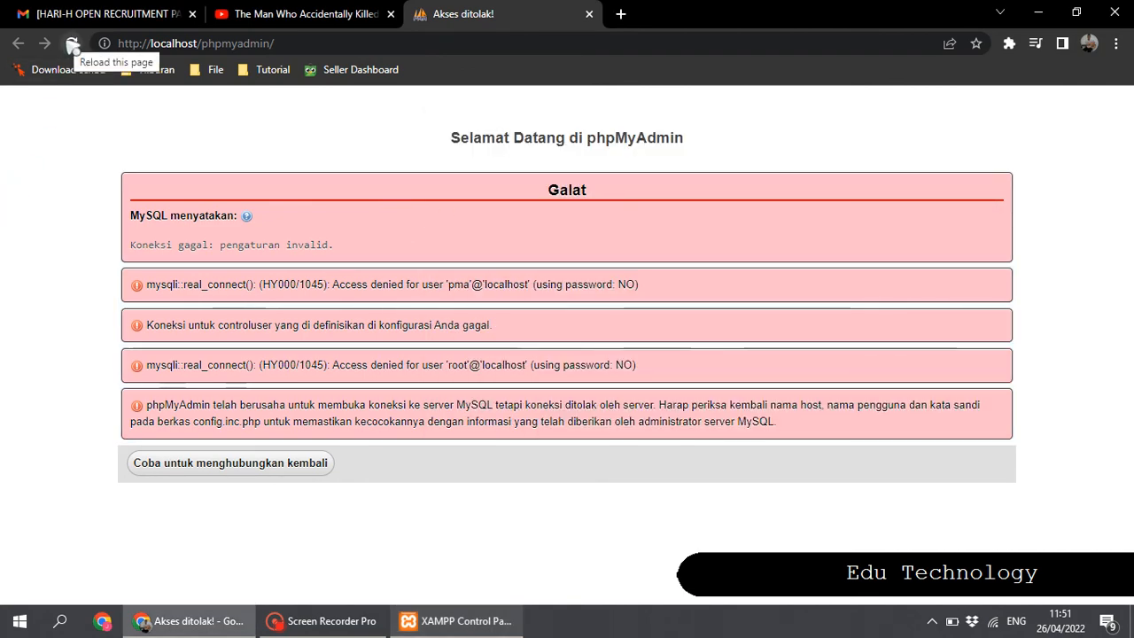
{"action": "left_click", "coordinate": [73, 43]}
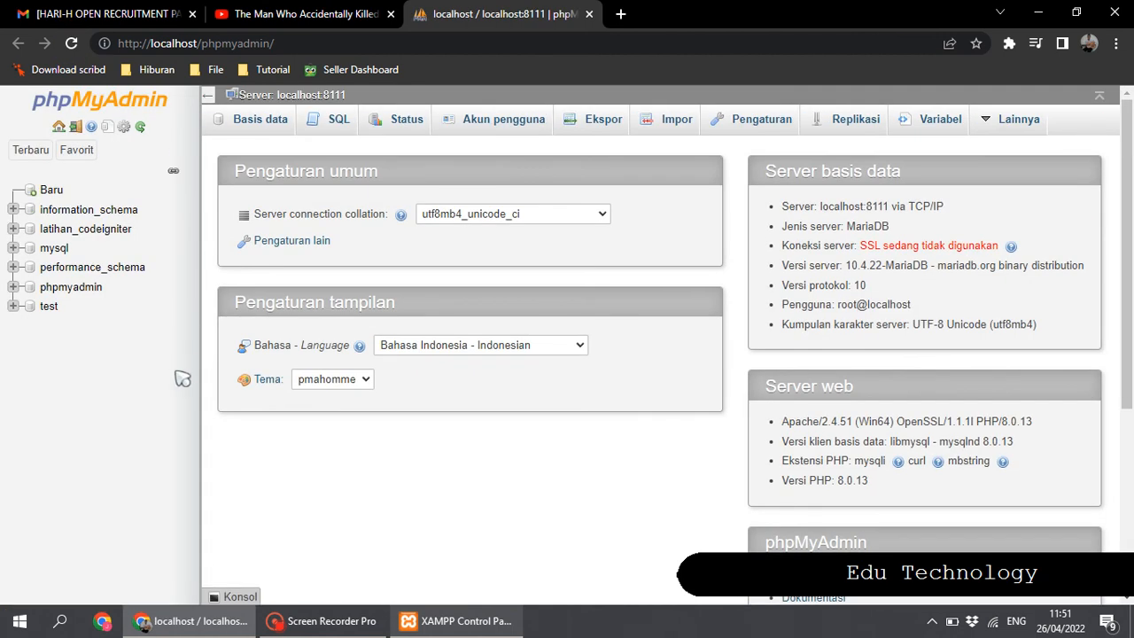
{"action": "left_click", "coordinate": [504, 623]}
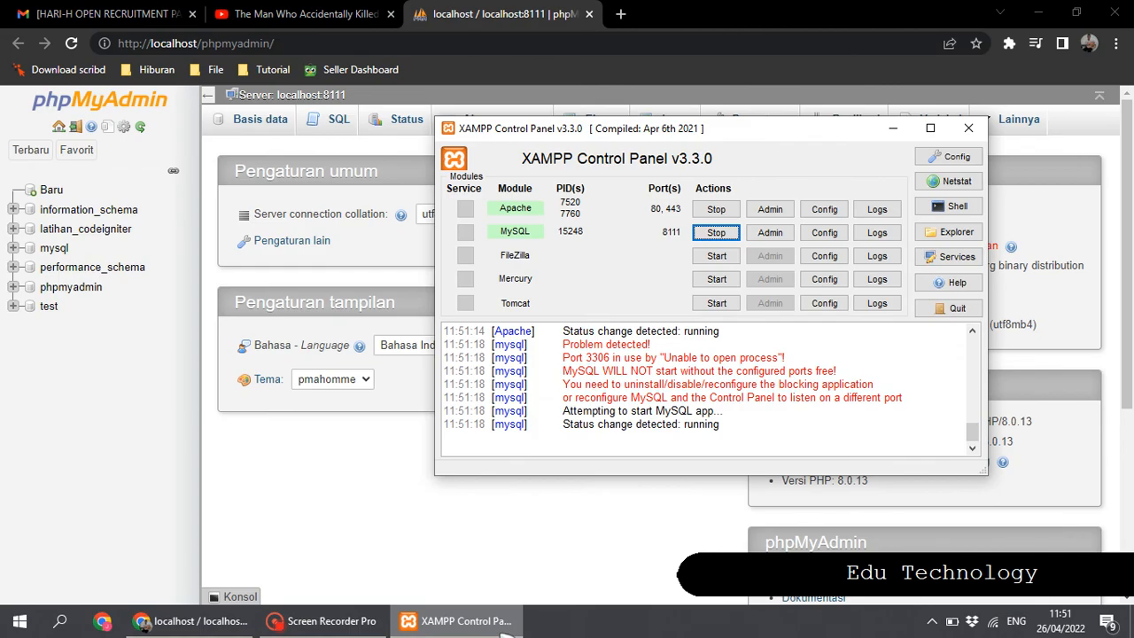
{"action": "left_click", "coordinate": [547, 516]}
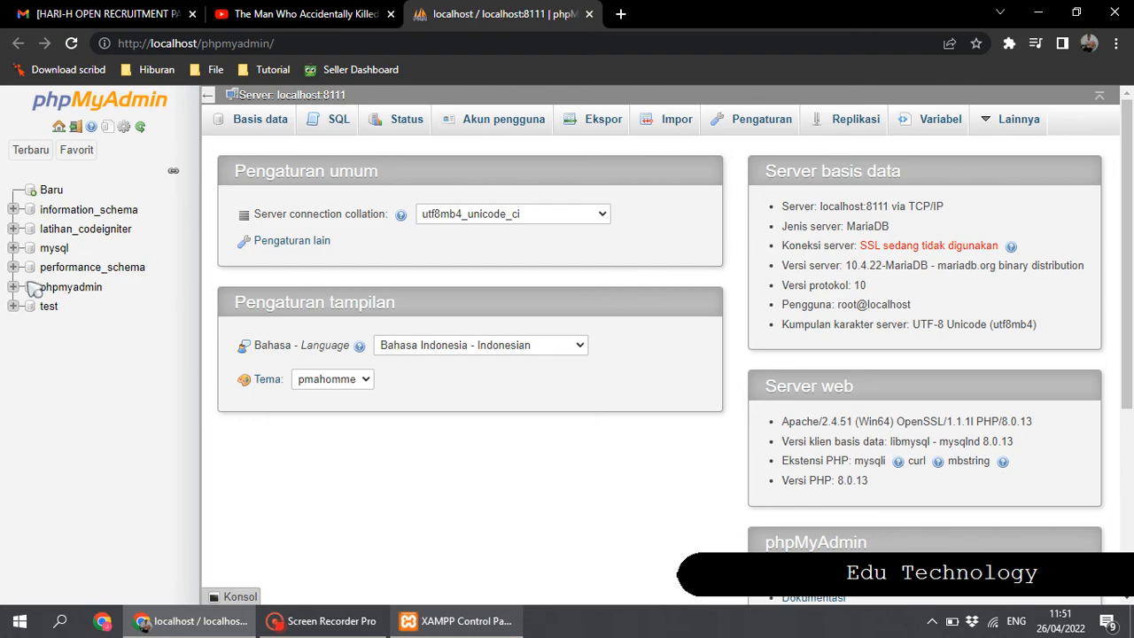
Create a new database named mahasiswa with the utf8mb4_general_ci collation in phpMyAdmin.
{"action": "left_click", "coordinate": [51, 190]}
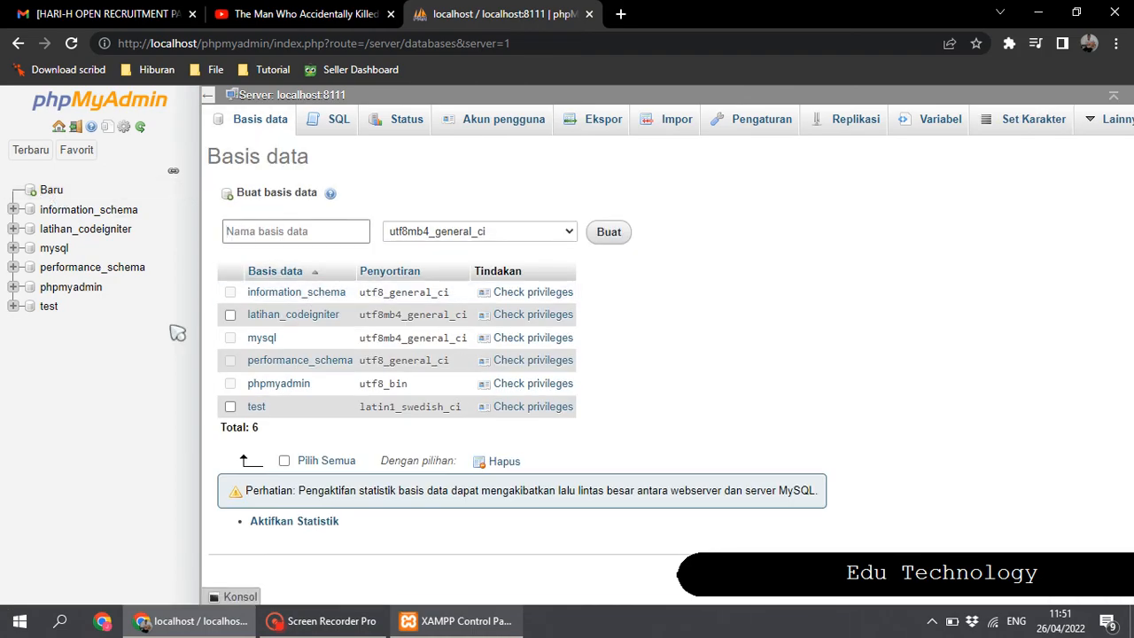
{"action": "type", "text": "mahasiswa"}
{"action": "left_click", "coordinate": [609, 234]}
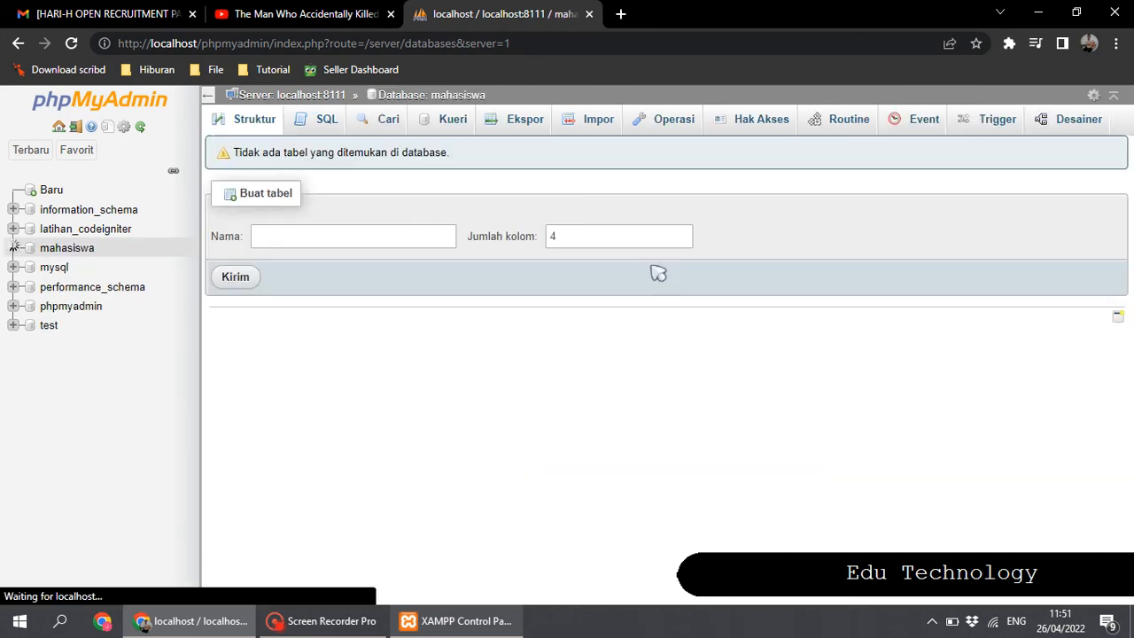
Set up a four-column table named Siswa in the mahasiswa database, naming the columns NIM, Nama, Jenis Kelamin and IPK.
{"action": "left_click", "coordinate": [396, 232]}
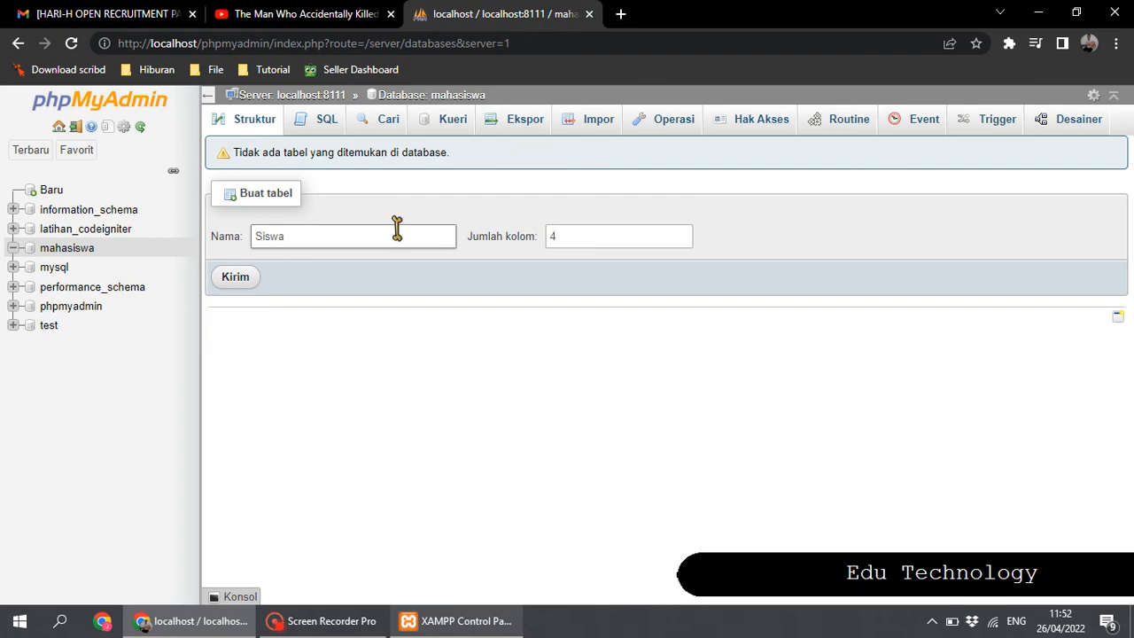
{"action": "left_click", "coordinate": [249, 280]}
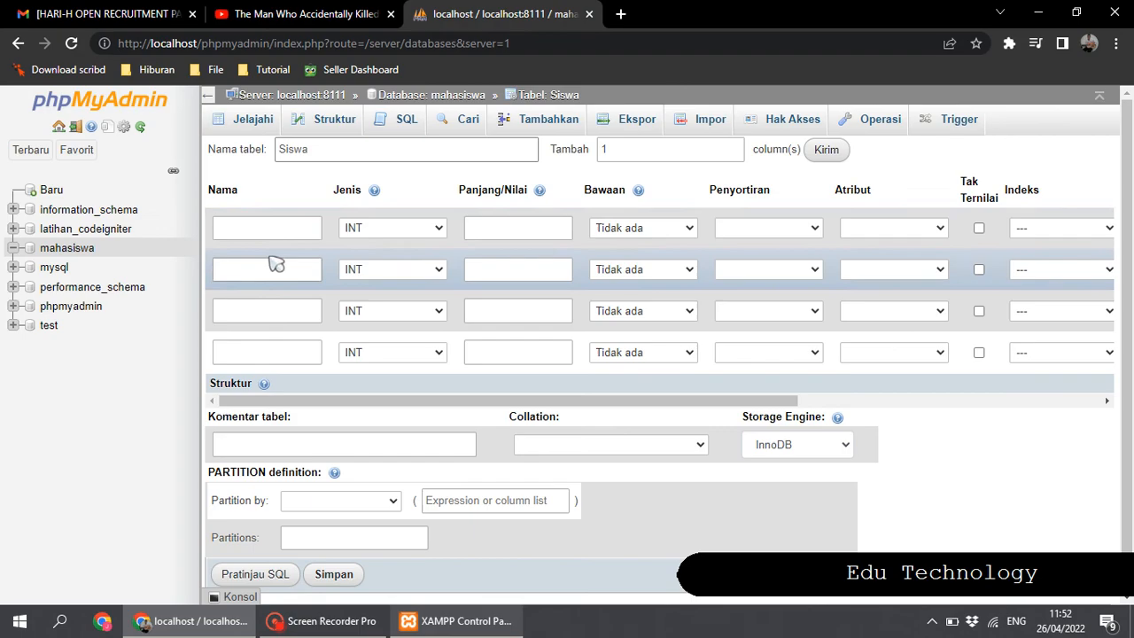
{"action": "left_click", "coordinate": [234, 230]}
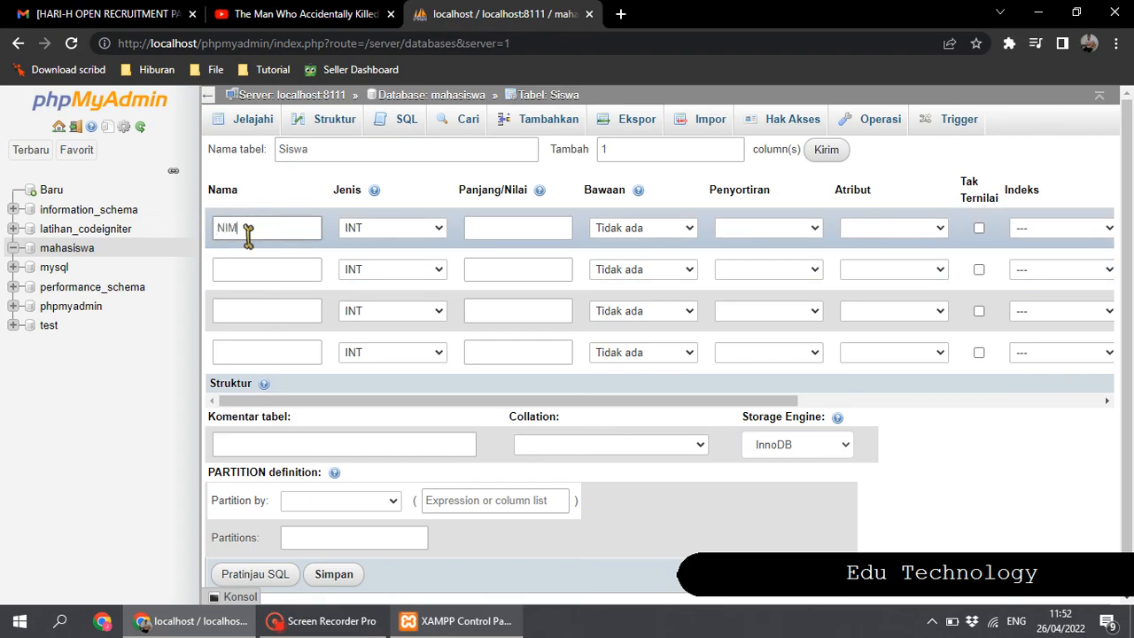
{"action": "type", "text": "NIM"}
{"action": "left_click", "coordinate": [275, 269]}
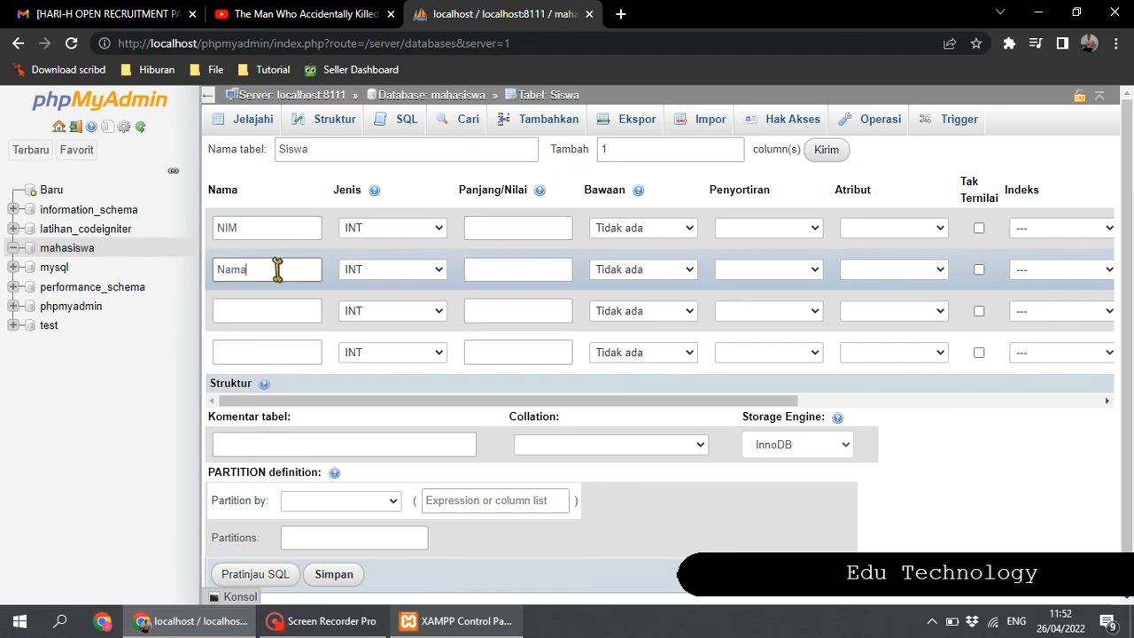
{"action": "left_click", "coordinate": [277, 312]}
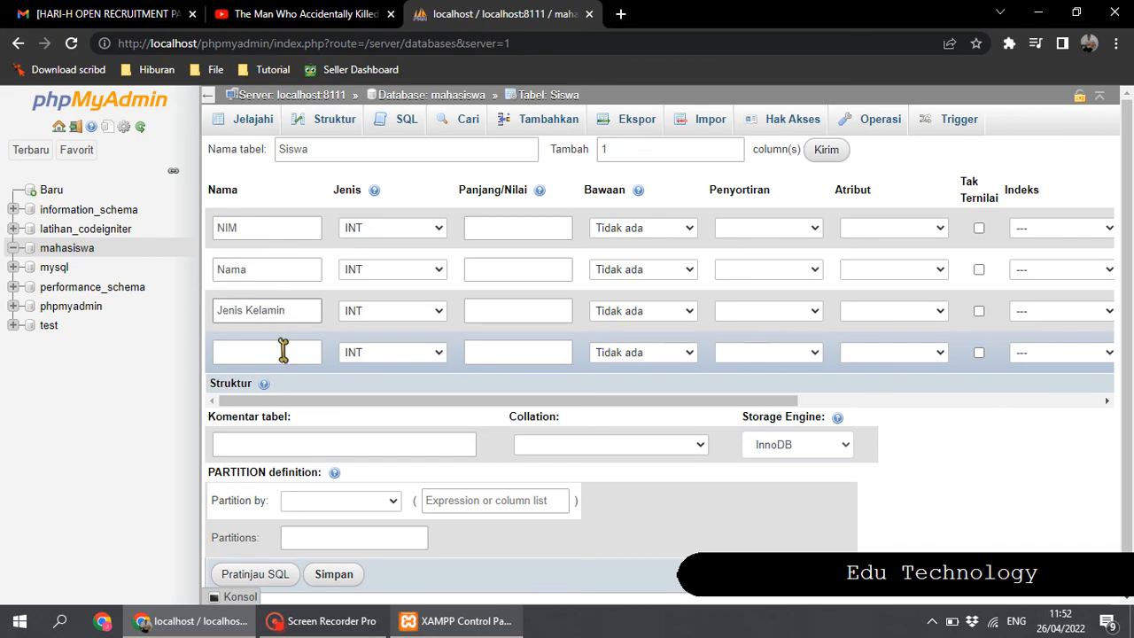
{"action": "left_click", "coordinate": [283, 350]}
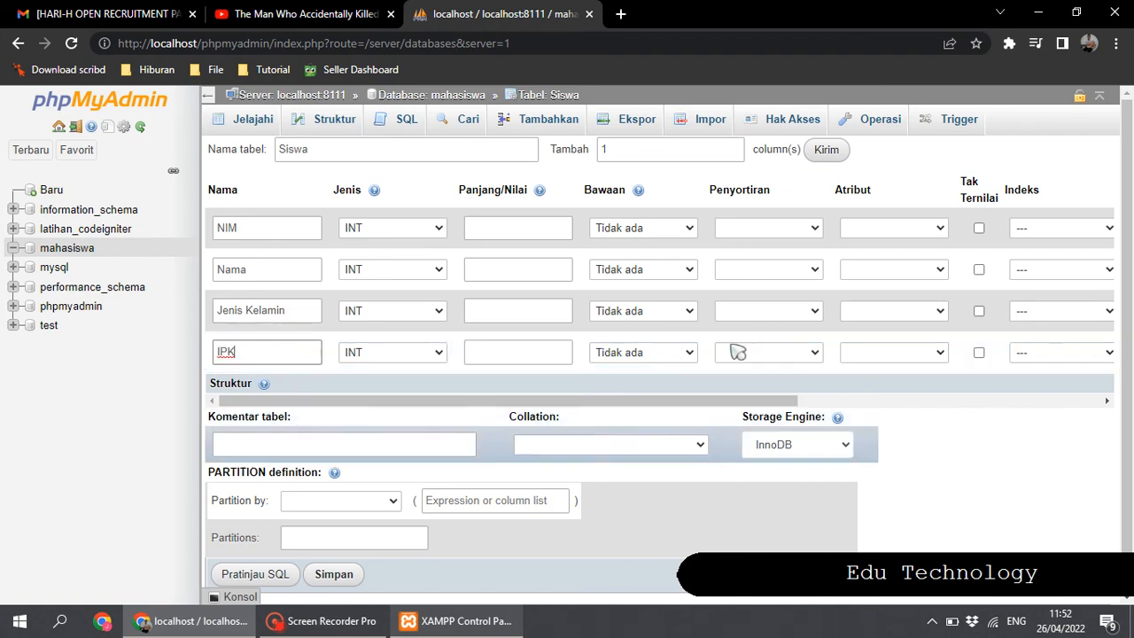
Save the four-column Siswa table in the mahasiswa database and look over its structure page.
{"action": "scroll", "coordinate": [626, 328], "scroll_direction": "down", "scroll_amount": 1}
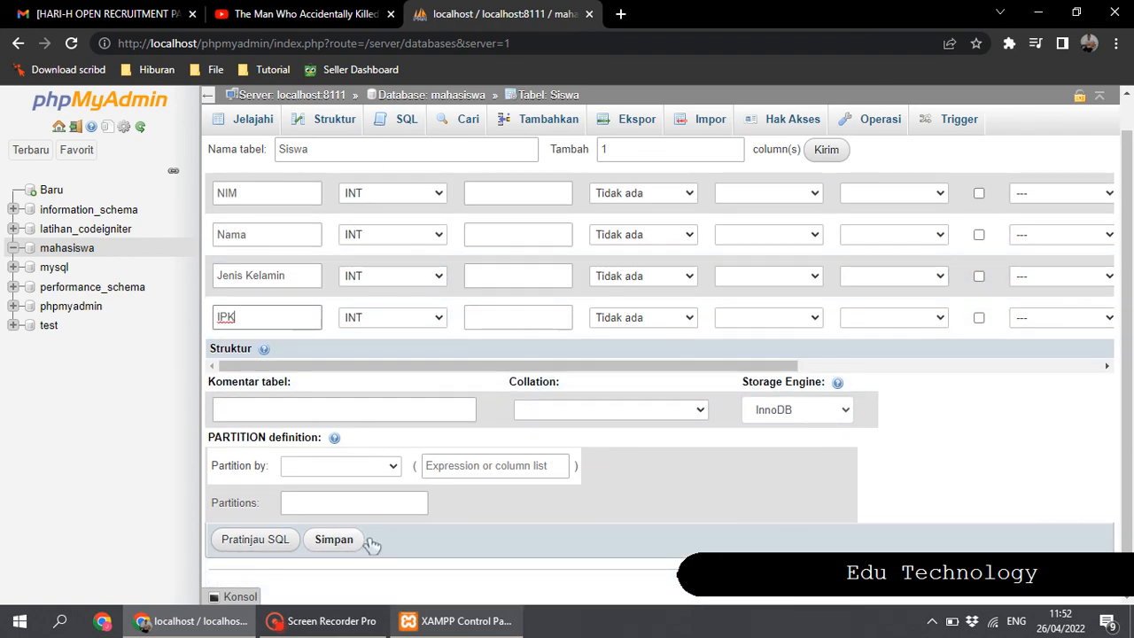
{"action": "left_click", "coordinate": [321, 540]}
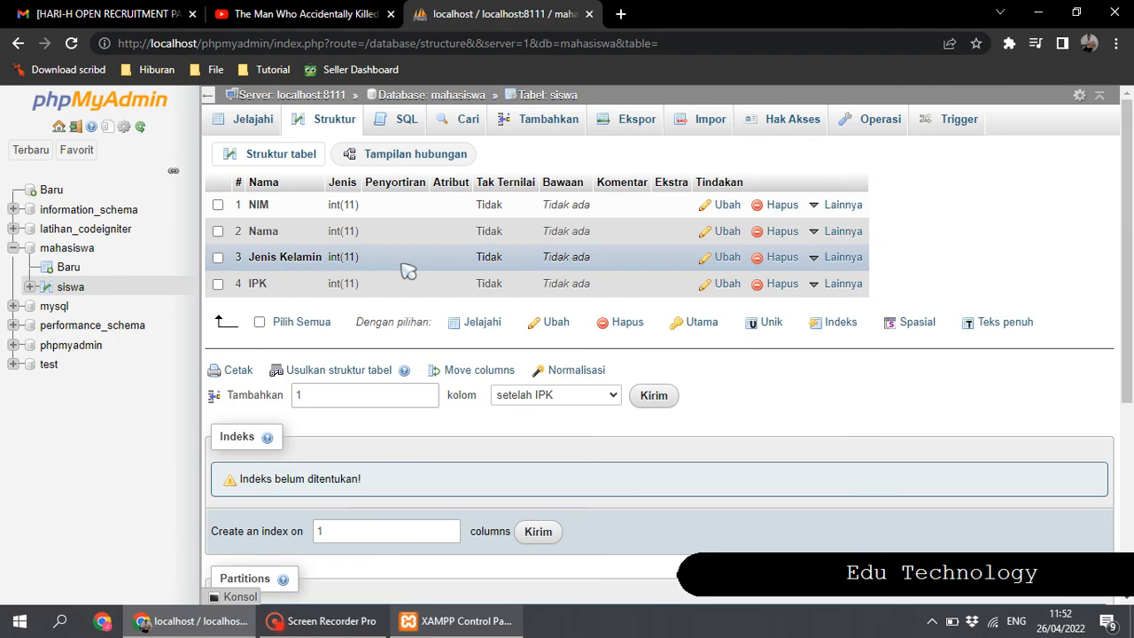
{"action": "scroll", "coordinate": [407, 270], "scroll_direction": "down", "scroll_amount": 2}
{"action": "scroll", "coordinate": [403, 270], "scroll_direction": "down", "scroll_amount": 3}
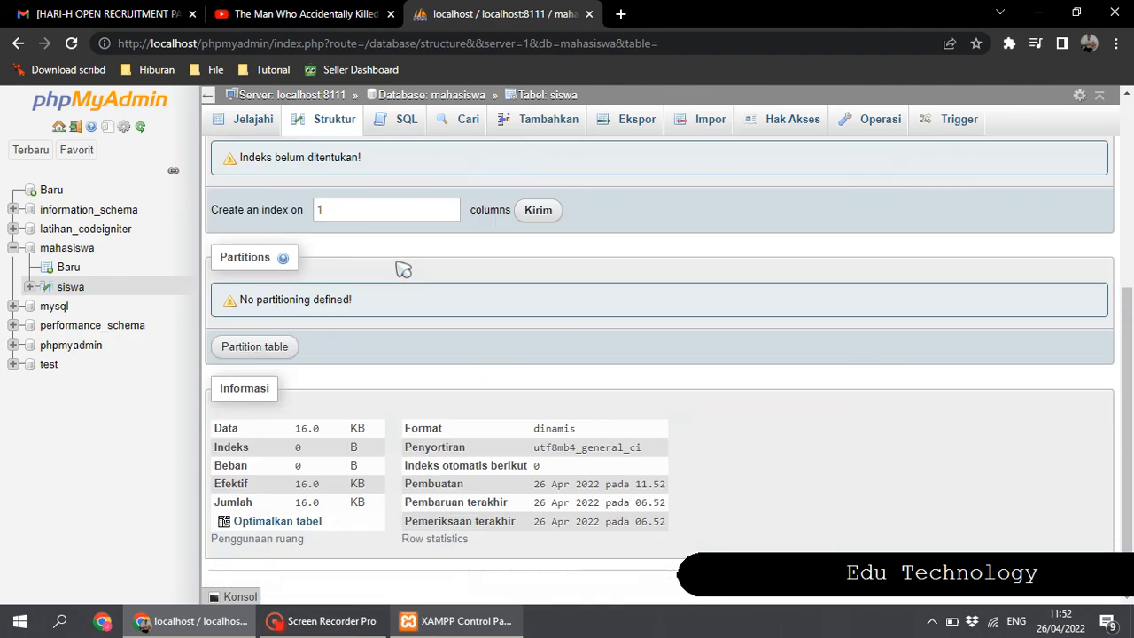
{"action": "scroll", "coordinate": [400, 269], "scroll_direction": "up", "scroll_amount": 3}
{"action": "scroll", "coordinate": [413, 244], "scroll_direction": "up", "scroll_amount": 1}
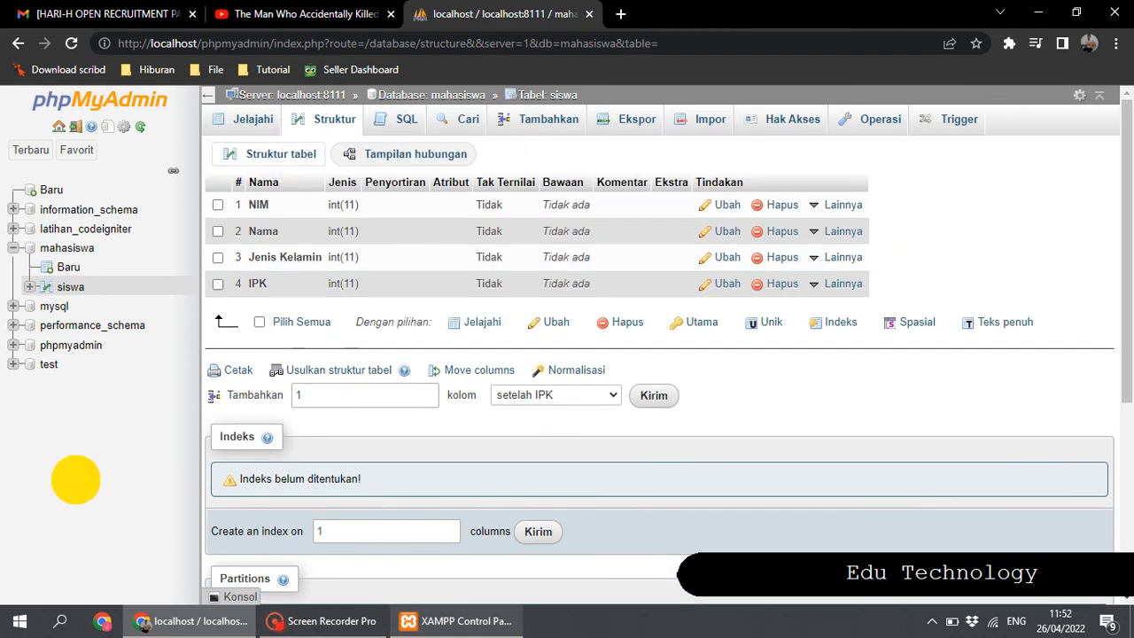
Switch to the XAMPP Control Panel and review where Apache's phpMyAdmin (config.inc.php) configuration file is listed, leaving it unopened.
{"action": "left_click", "coordinate": [424, 620]}
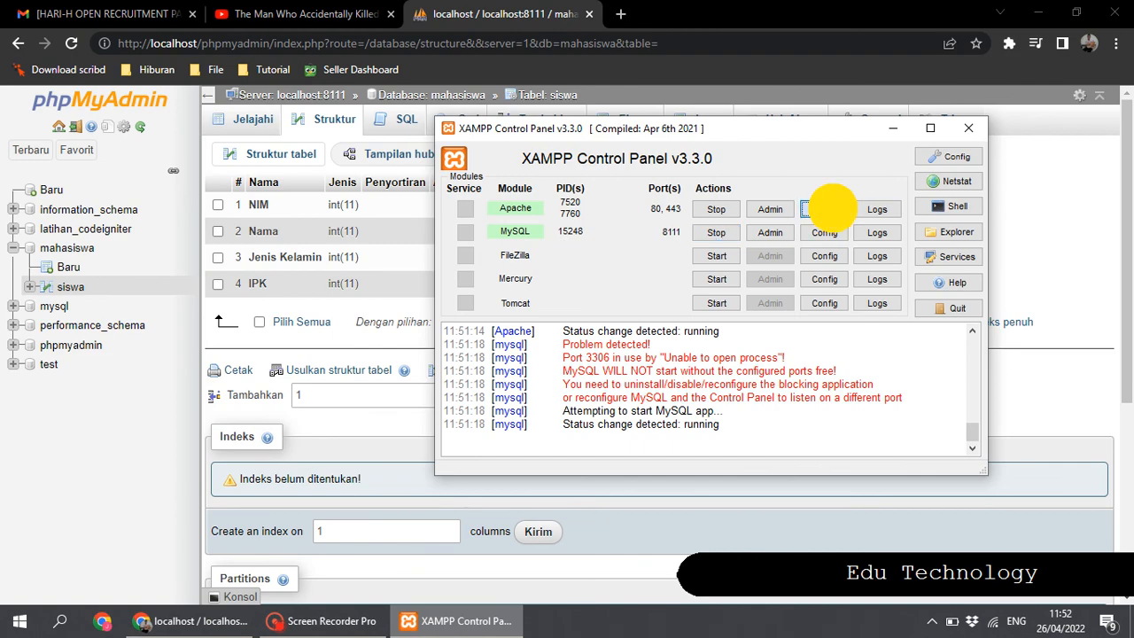
{"action": "left_click", "coordinate": [824, 209]}
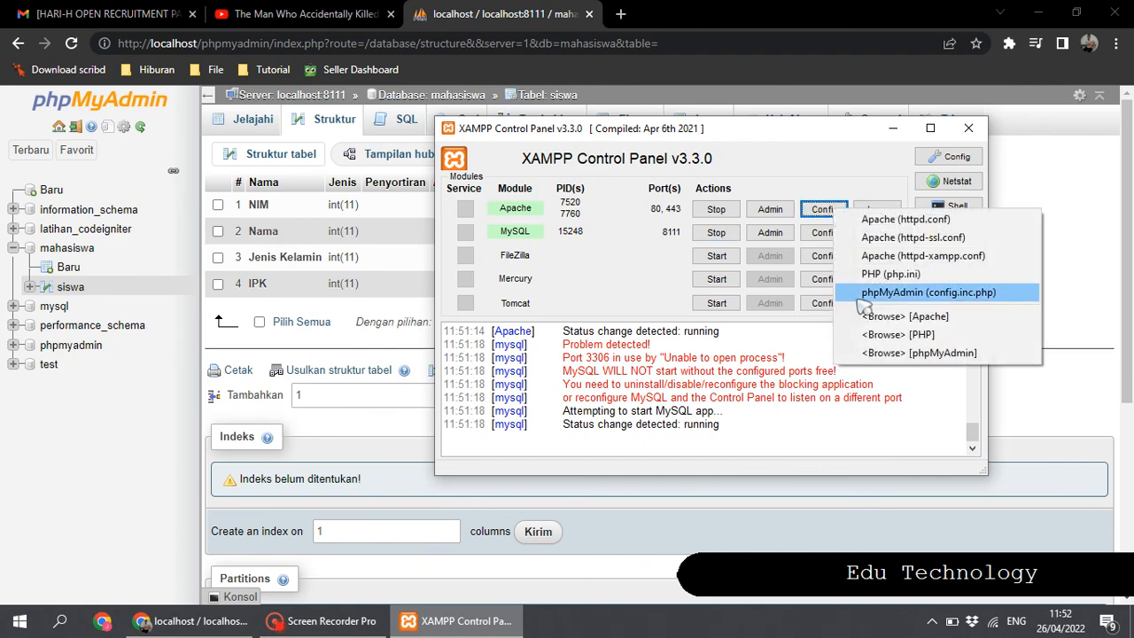
{"action": "left_click", "coordinate": [630, 281]}
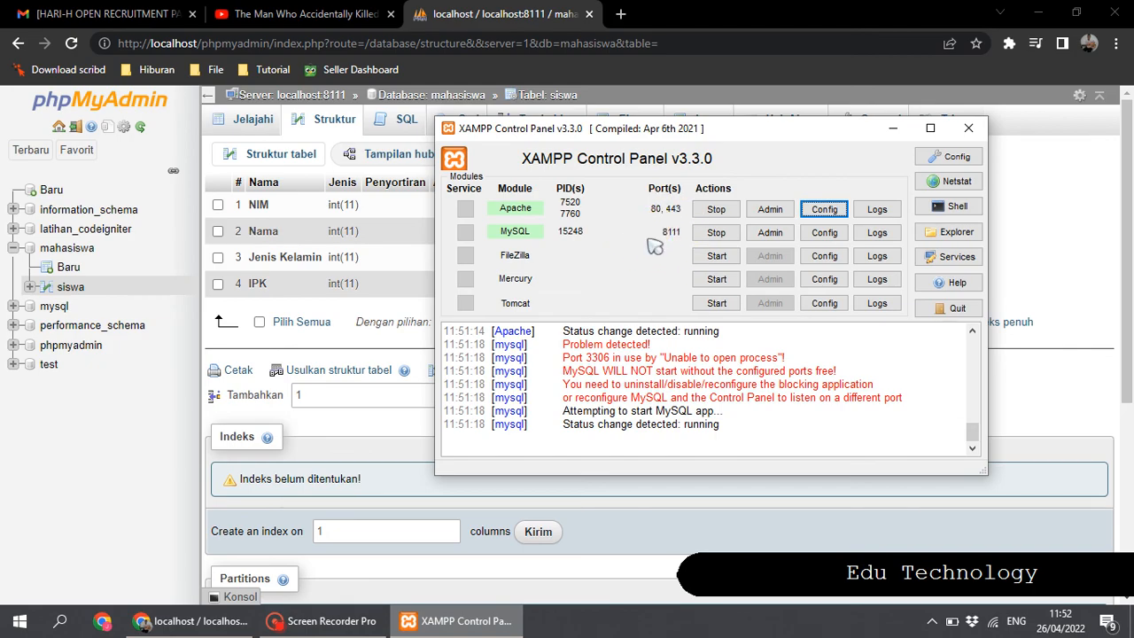
{"action": "left_click", "coordinate": [893, 127]}
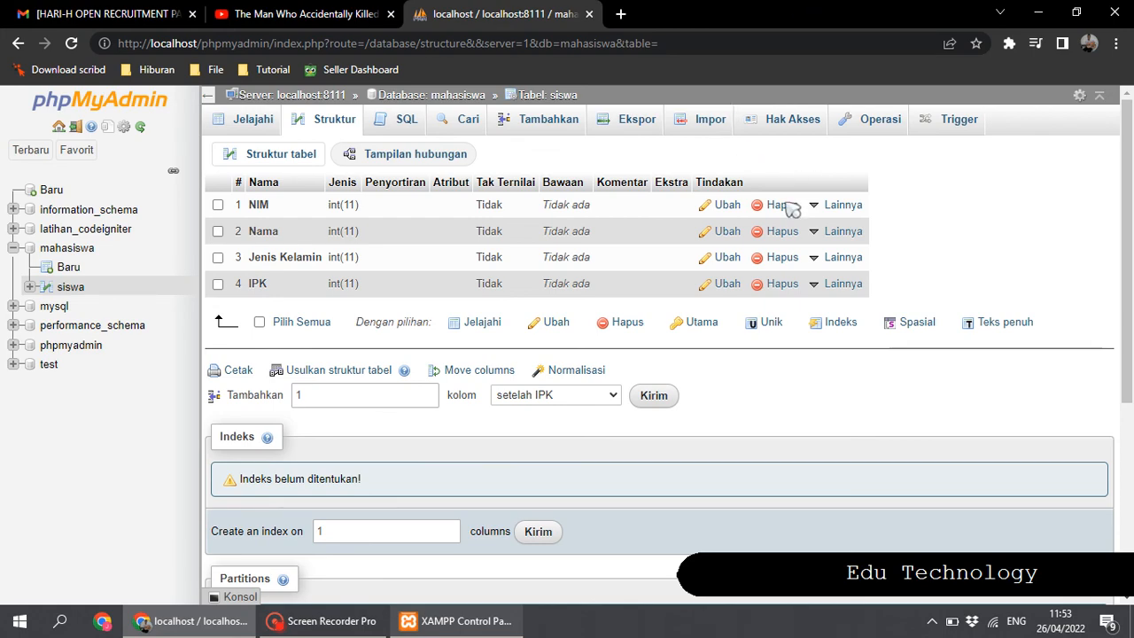
{"action": "scroll", "coordinate": [679, 270], "scroll_direction": "down", "scroll_amount": 4}
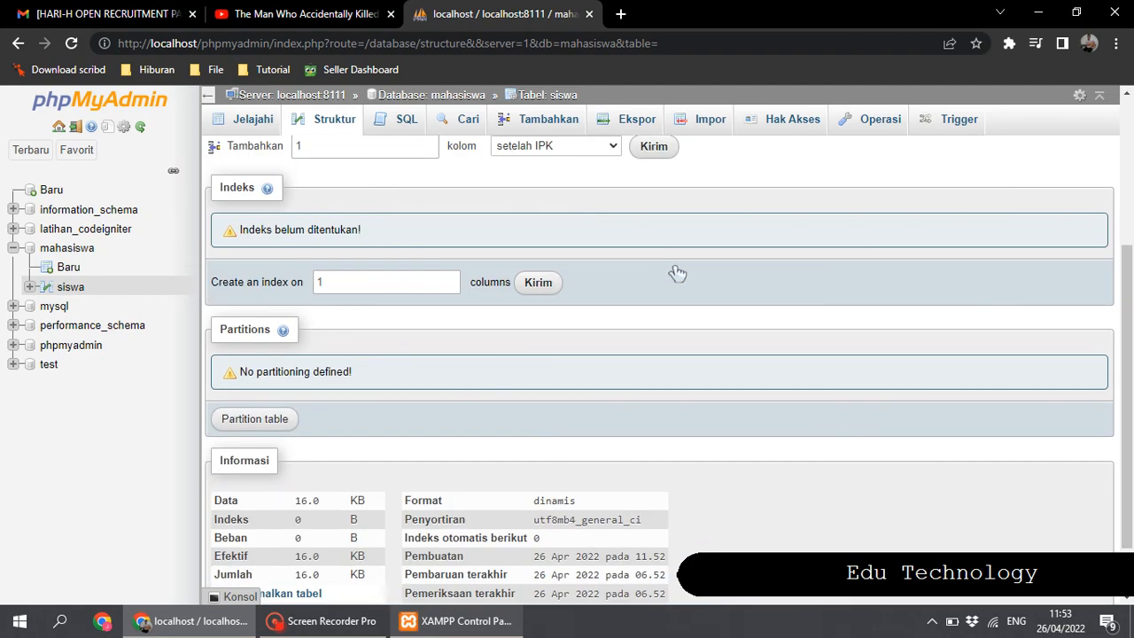
{"action": "scroll", "coordinate": [684, 280], "scroll_direction": "up", "scroll_amount": 3}
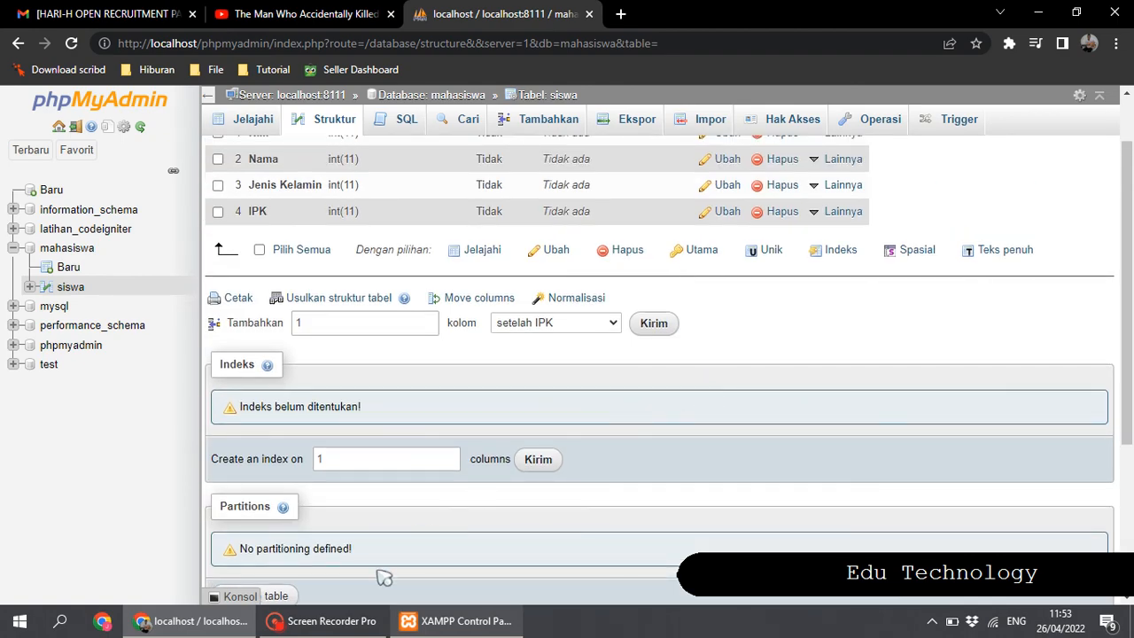
{"action": "left_click", "coordinate": [335, 631]}
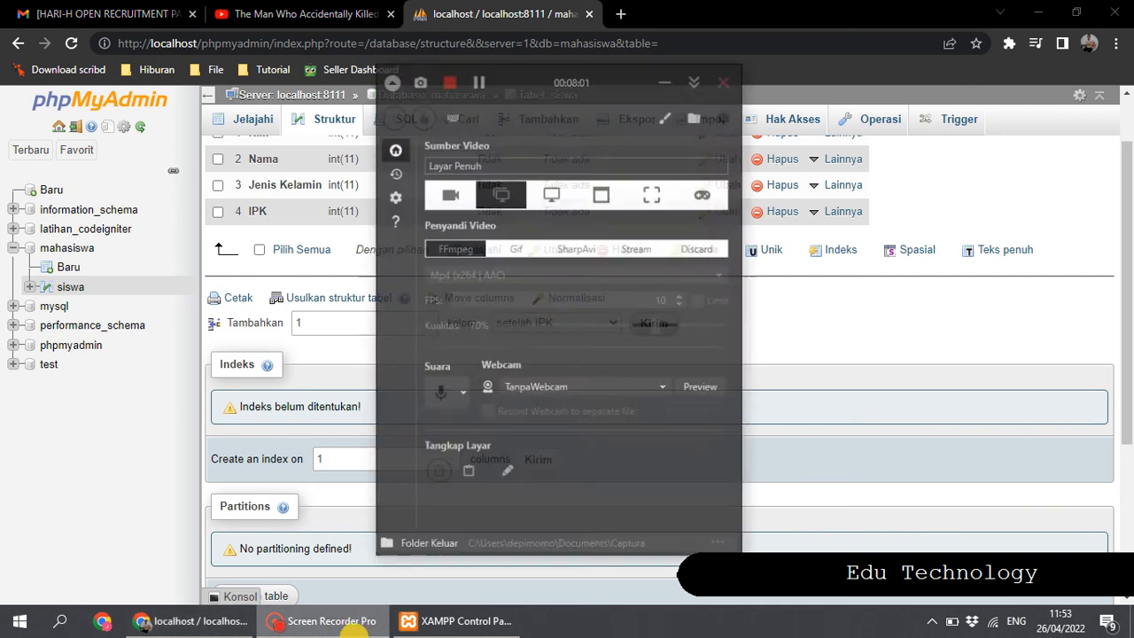